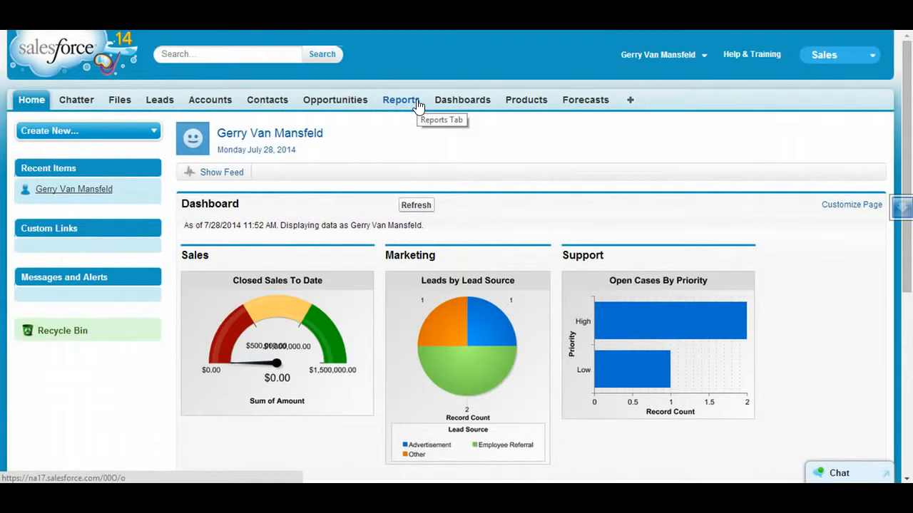
Step: Open the custom objects list under App Setup and start defining a new custom object
click(670, 54)
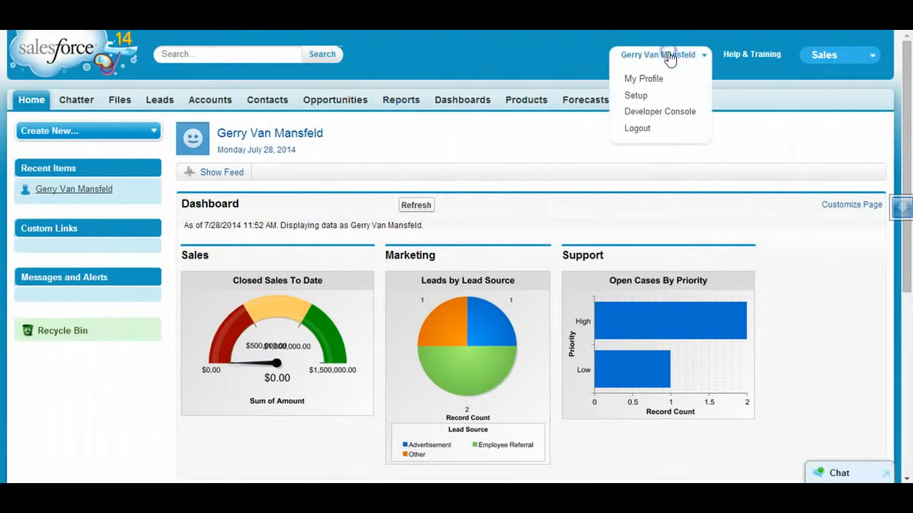
click(646, 97)
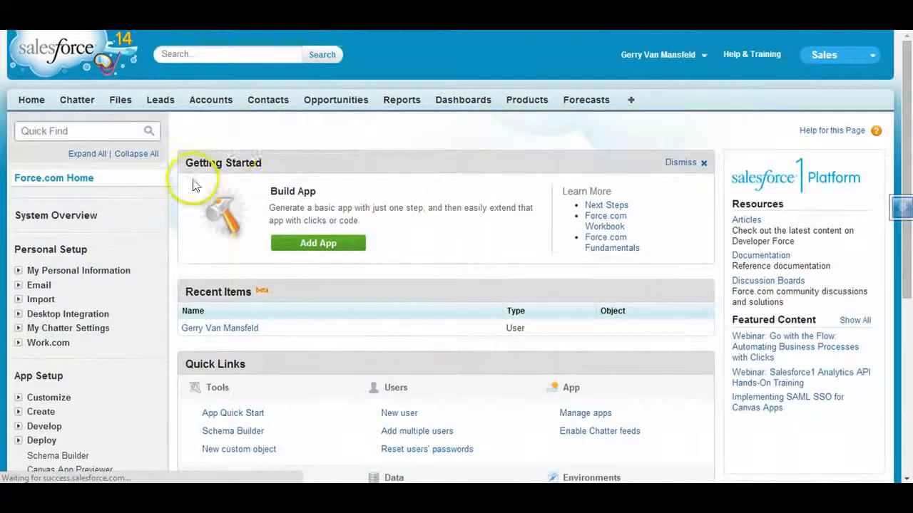
scroll(84, 191, down, 1)
scroll(84, 191, down, 1)
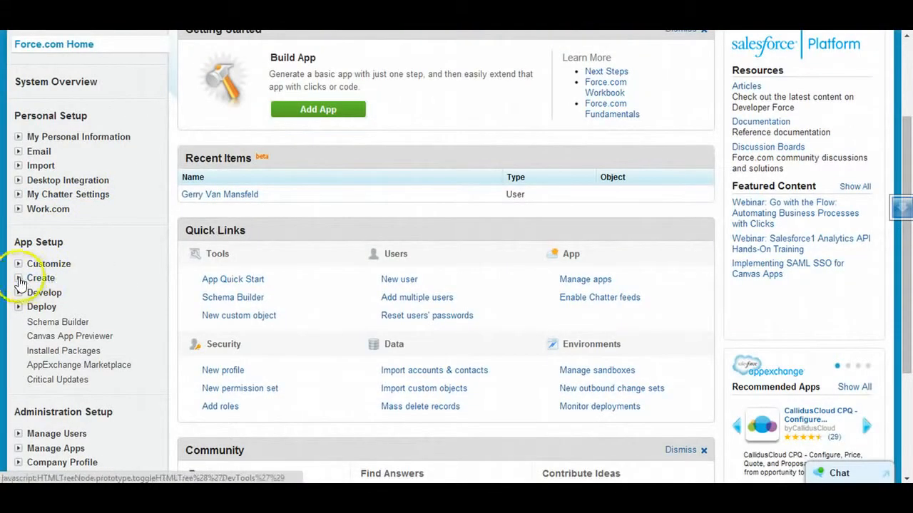
click(19, 280)
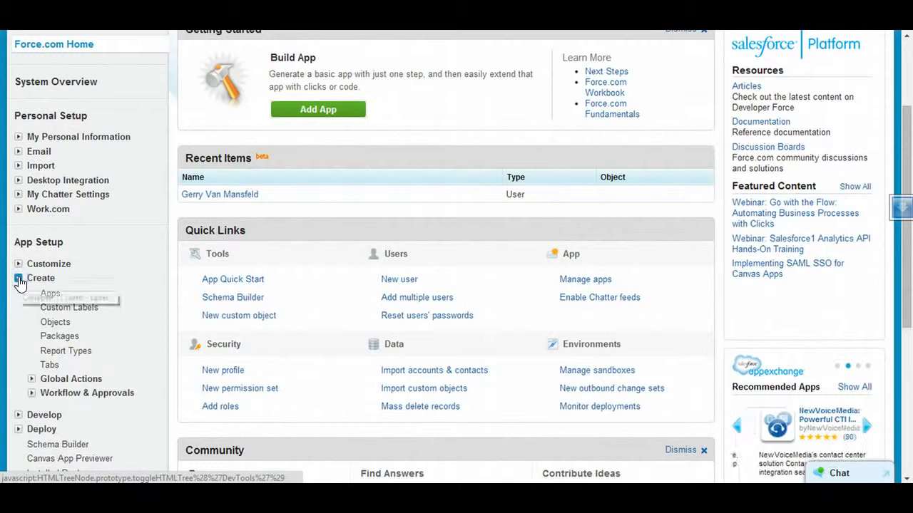
click(55, 324)
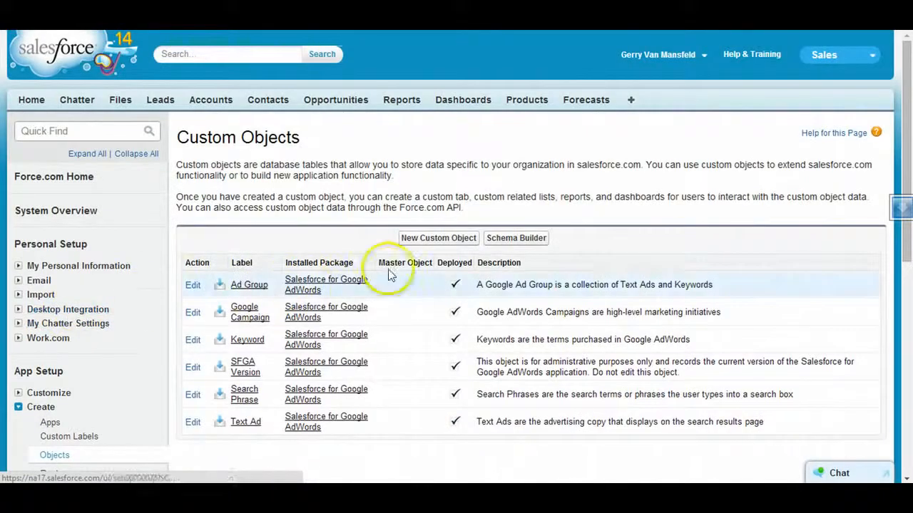
click(443, 241)
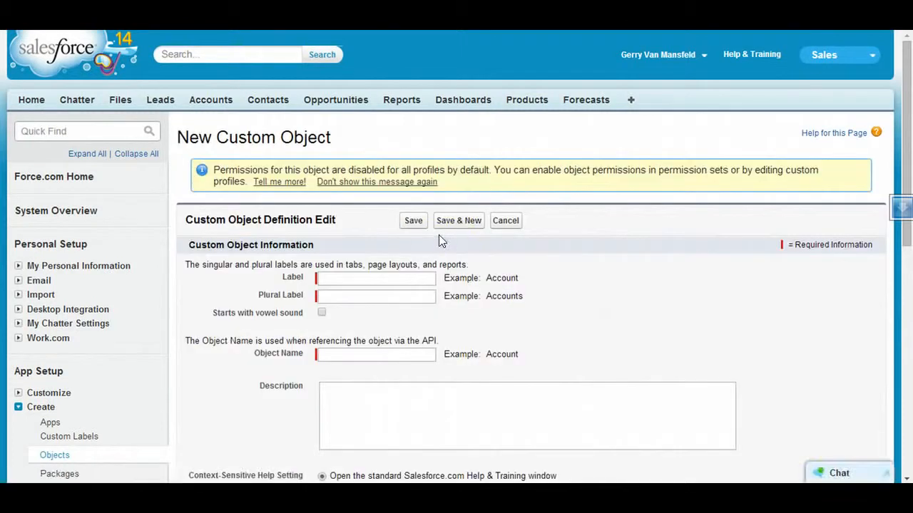
Step: Set the label to Cool Test Object, the plural to Cool Test Objects, and the description to "This is a test object for Accounts"
scroll(440, 234, down, 1)
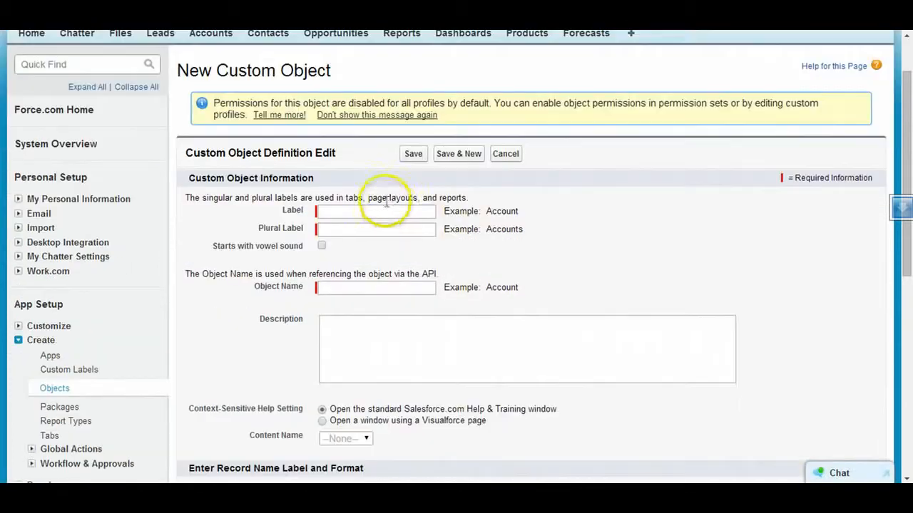
click(385, 211)
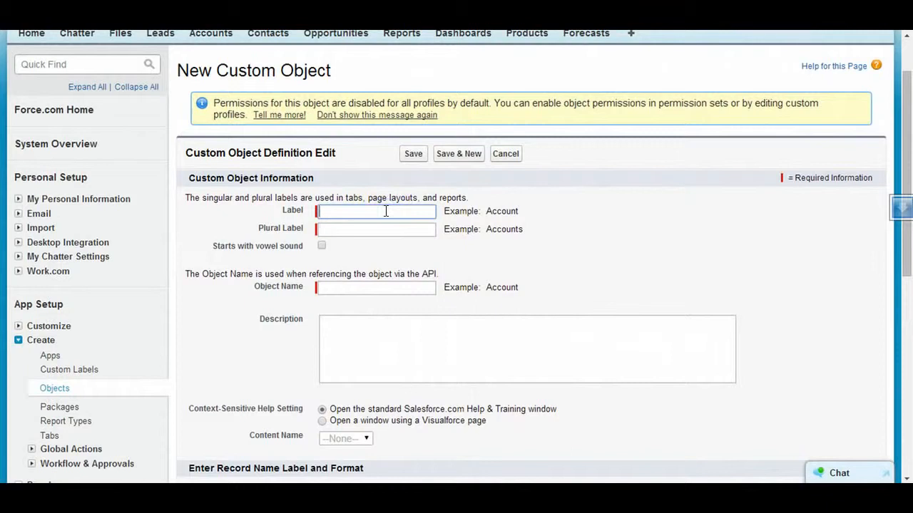
text(Cool Test Object)
key(Tab)
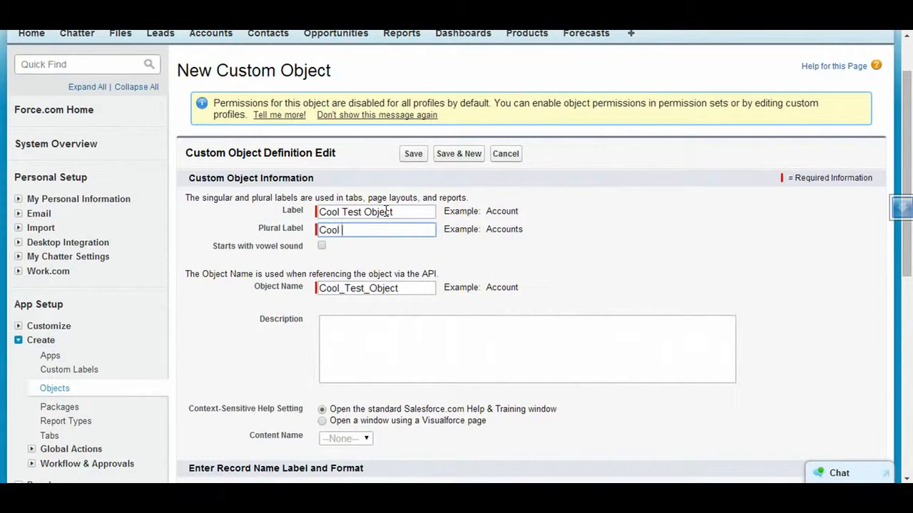
text(Cool Test Objects)
click(363, 324)
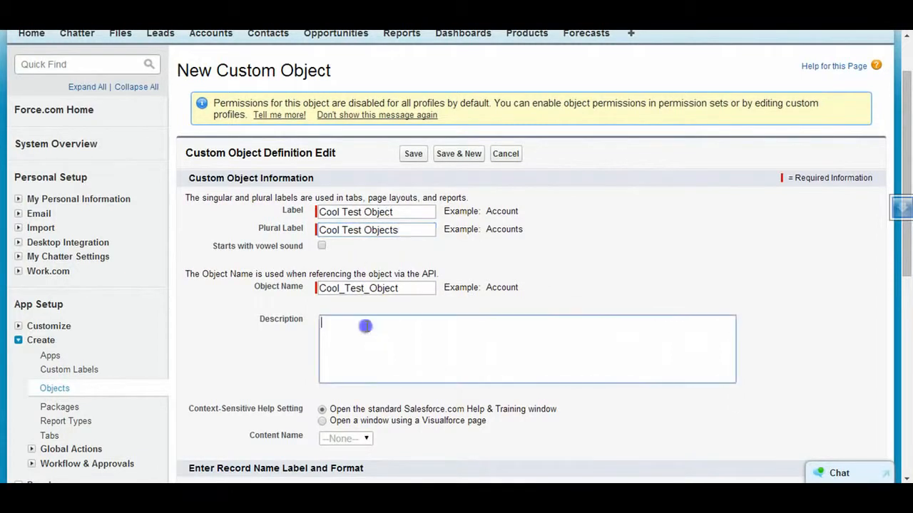
text(This is a test object for Accounts)
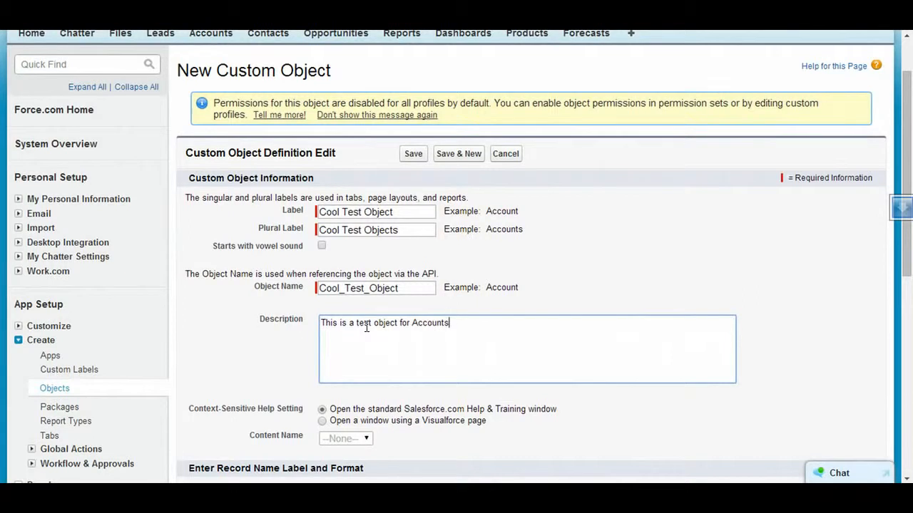
Step: Try the Auto Number data type for the record name and return it to Text
scroll(367, 328, down, 2)
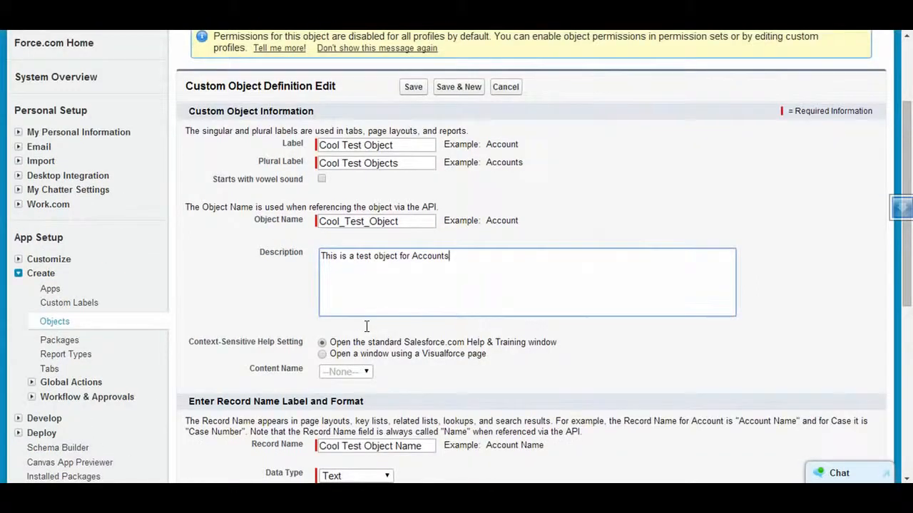
scroll(367, 326, down, 2)
scroll(504, 322, down, 2)
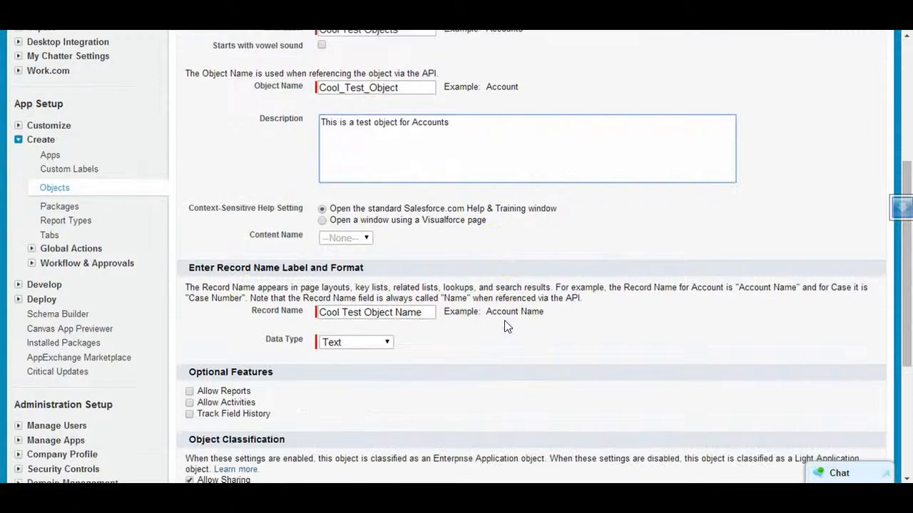
scroll(504, 321, down, 2)
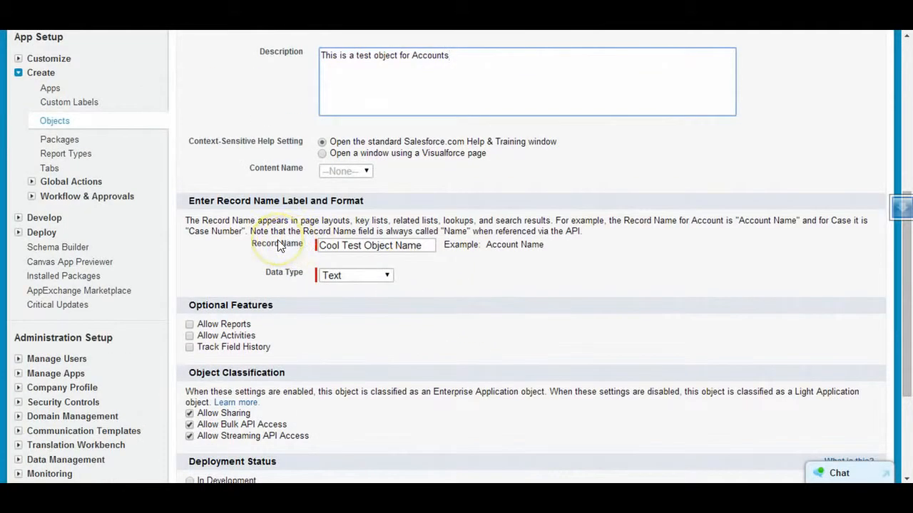
click(357, 275)
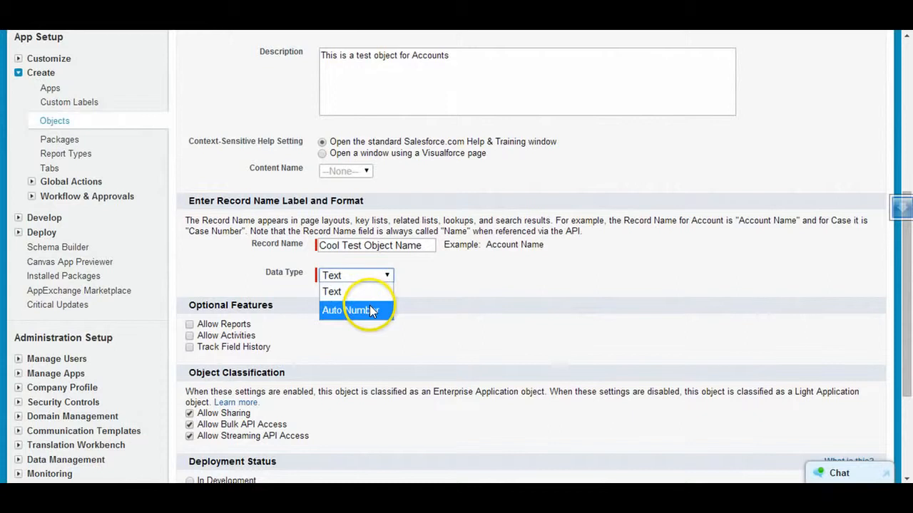
click(370, 307)
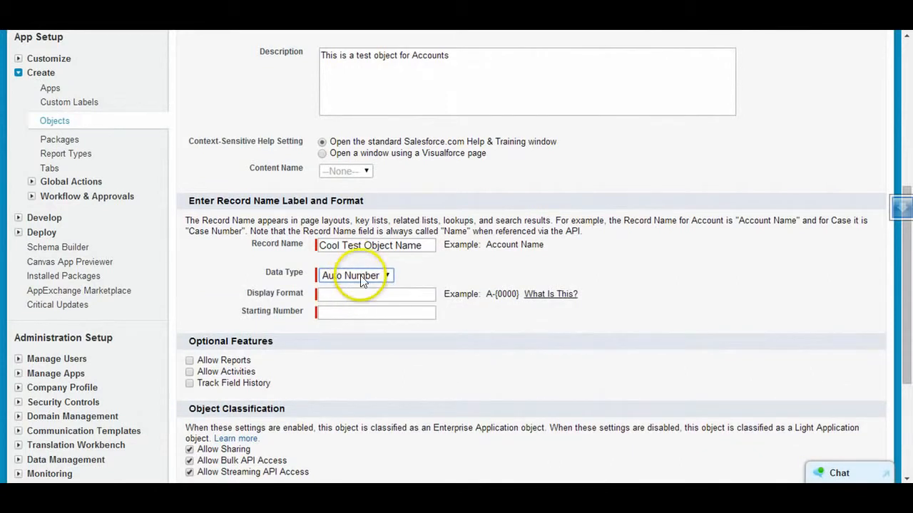
click(358, 275)
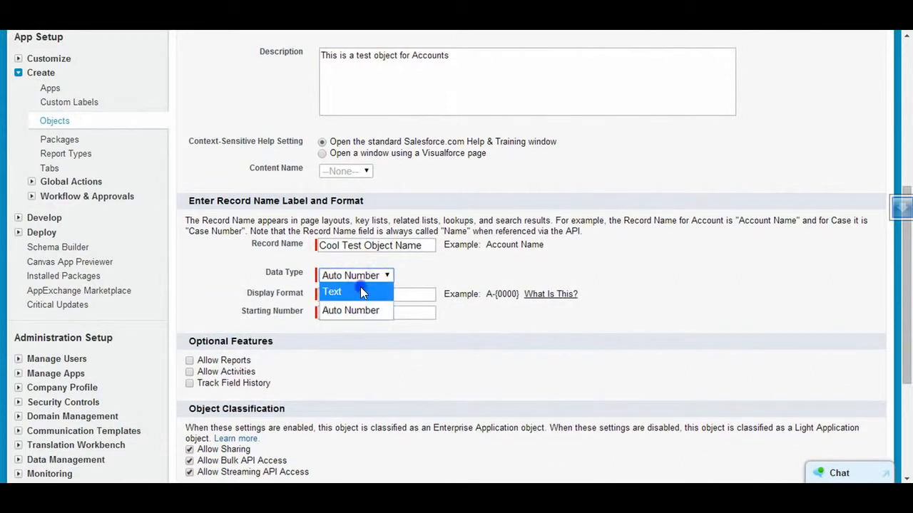
click(360, 292)
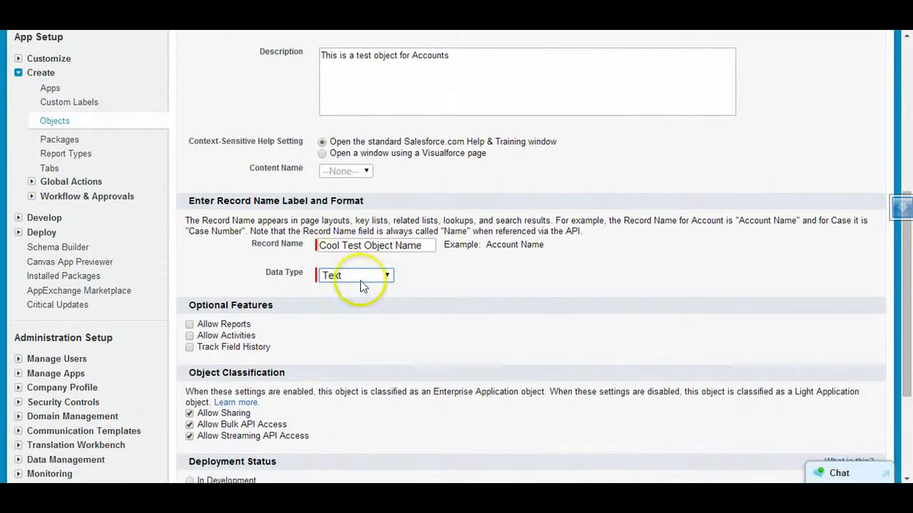
Step: Switch the record name's data type to Auto Number and examine the Display Format help for substitution variables and examples
click(361, 274)
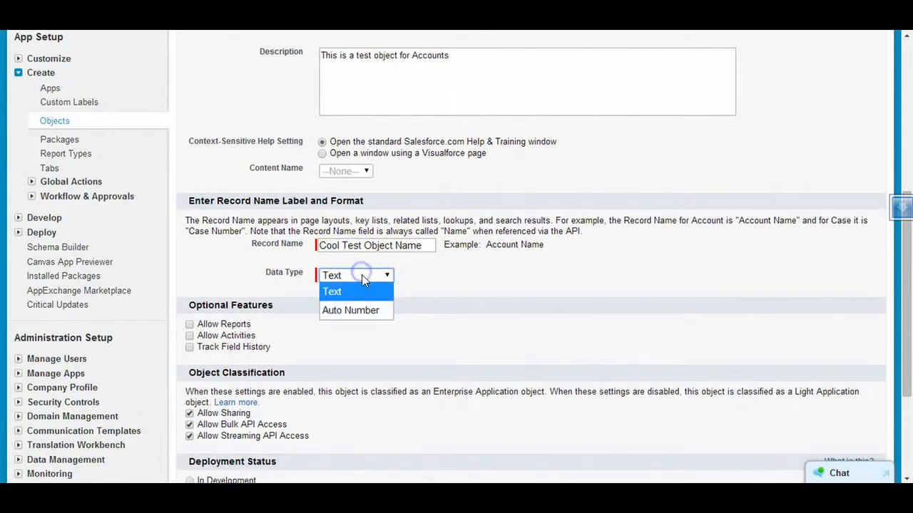
click(382, 306)
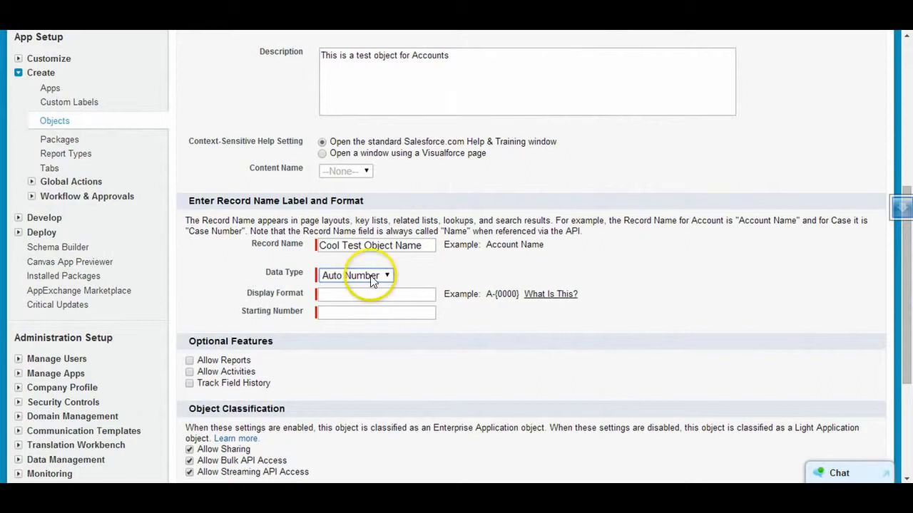
click(550, 294)
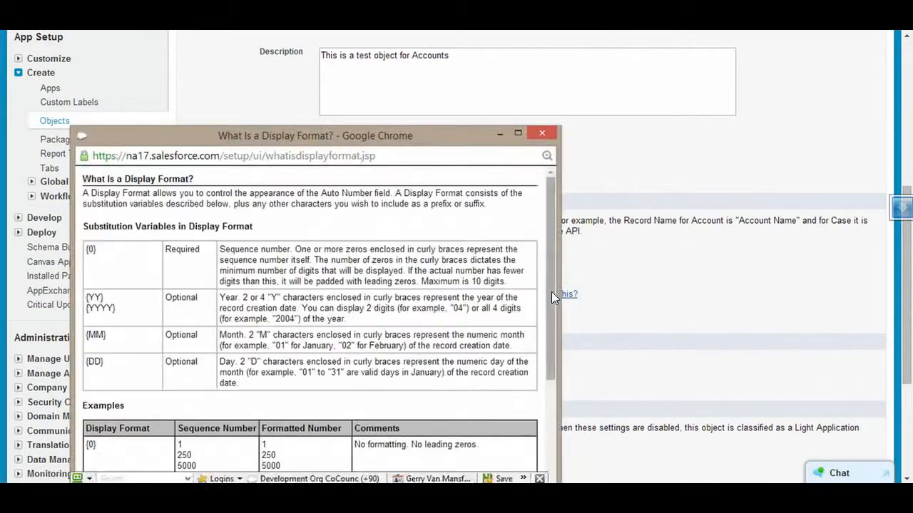
scroll(220, 263, down, 2)
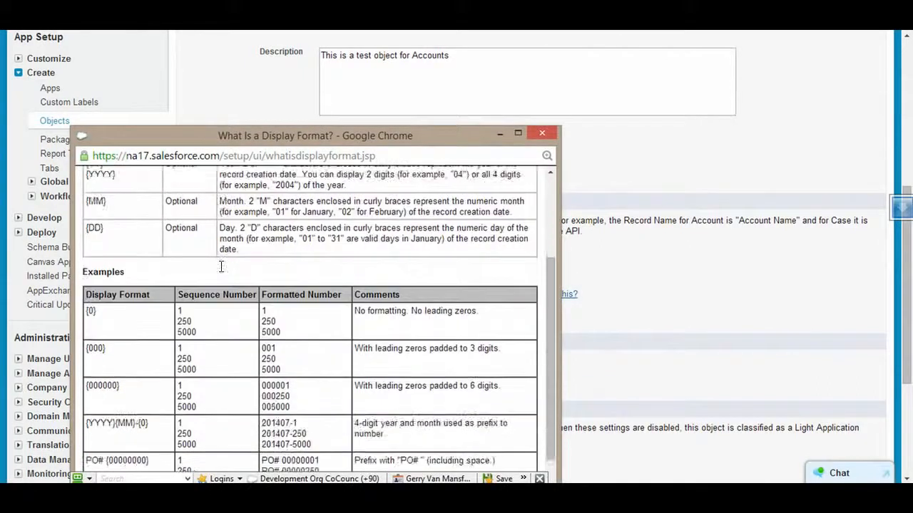
scroll(221, 269, down, 1)
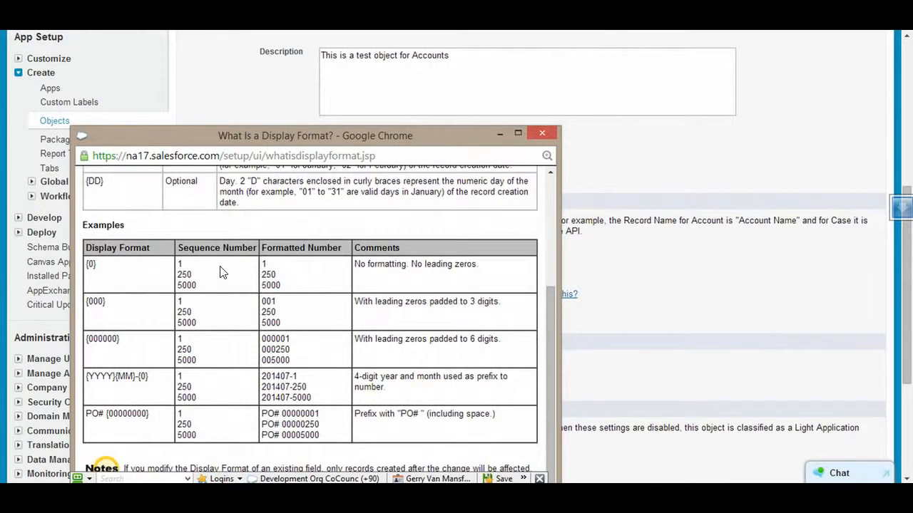
scroll(220, 272, up, 3)
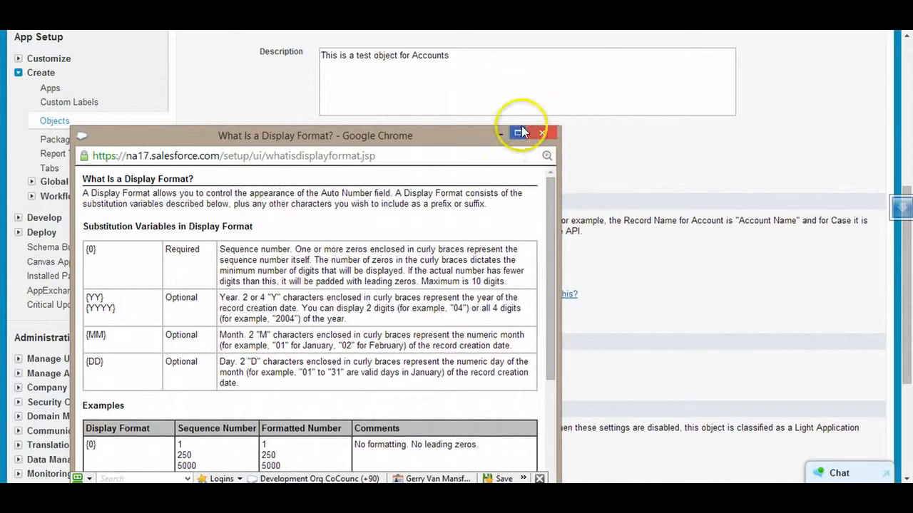
click(542, 136)
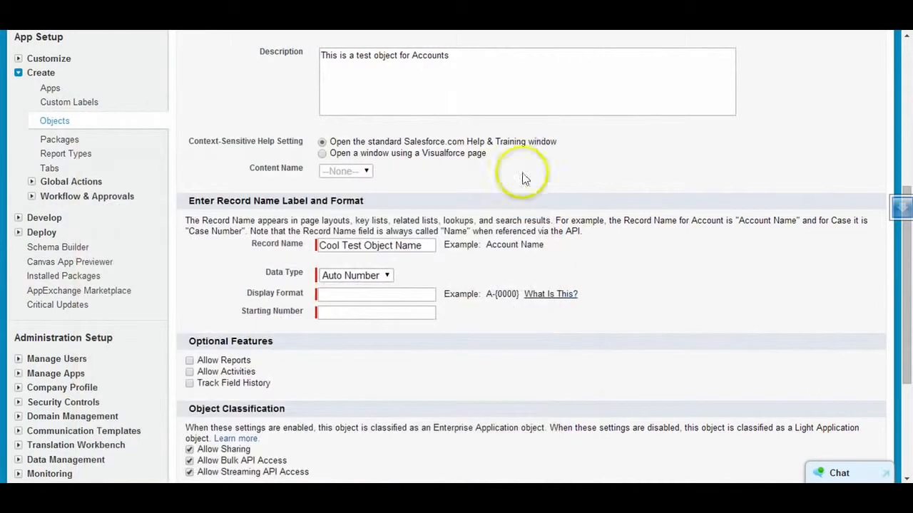
Step: Set the record name's data type to Text and enable Allow Reports, Allow Activities and Track Field History
click(365, 276)
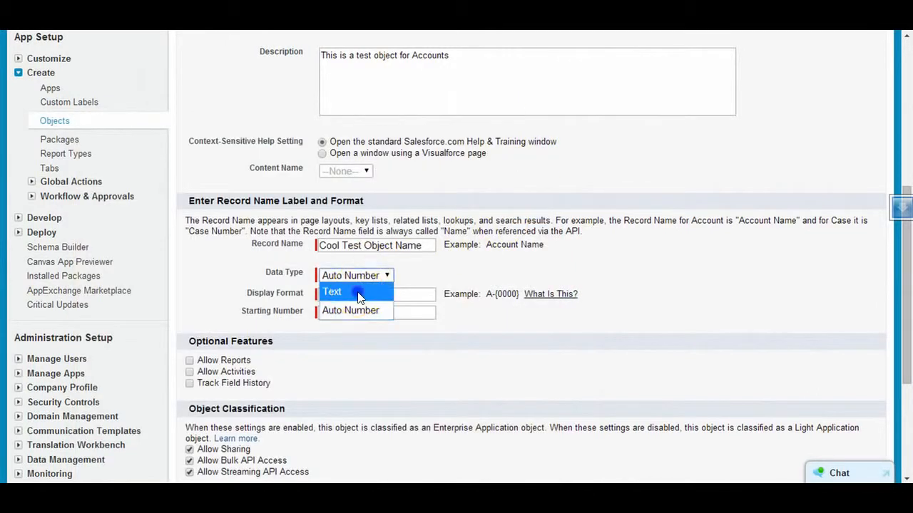
click(362, 292)
scroll(231, 244, down, 1)
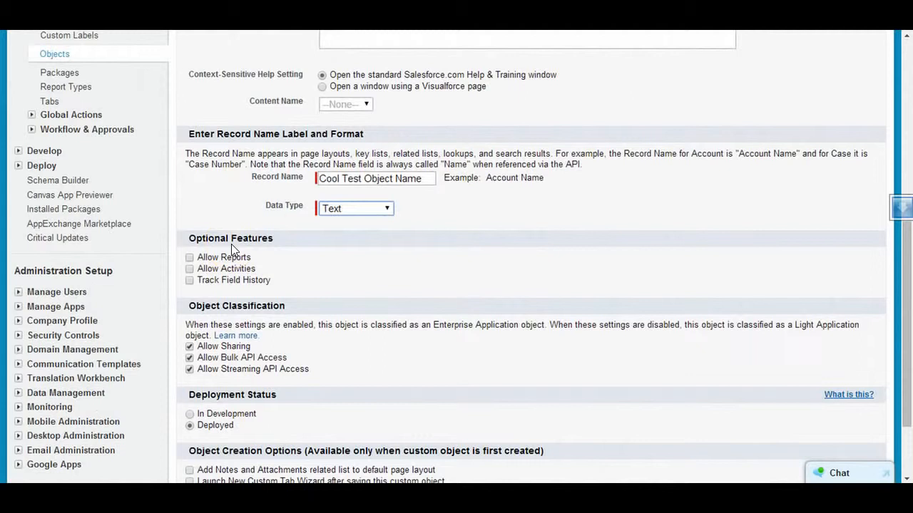
click(189, 257)
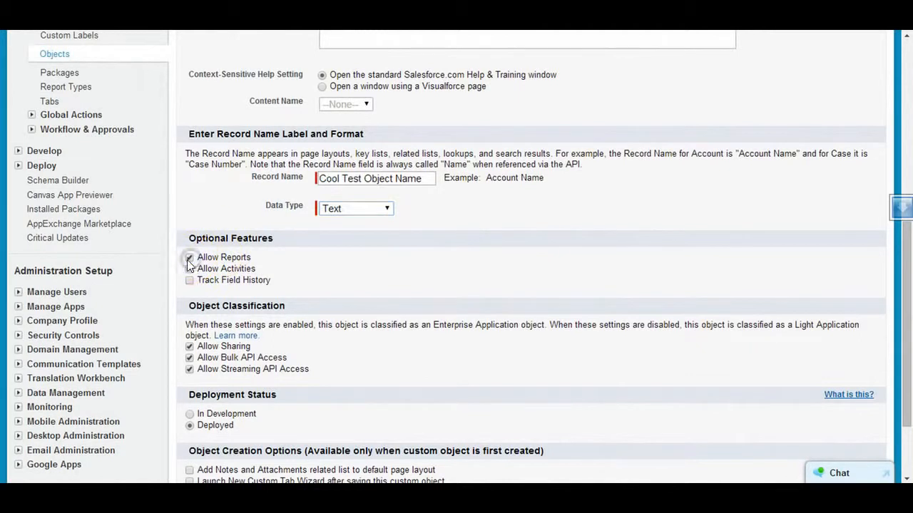
click(189, 269)
click(190, 280)
Step: Include the Notes and Attachments related list in the default page layout and save the custom object
scroll(341, 322, down, 1)
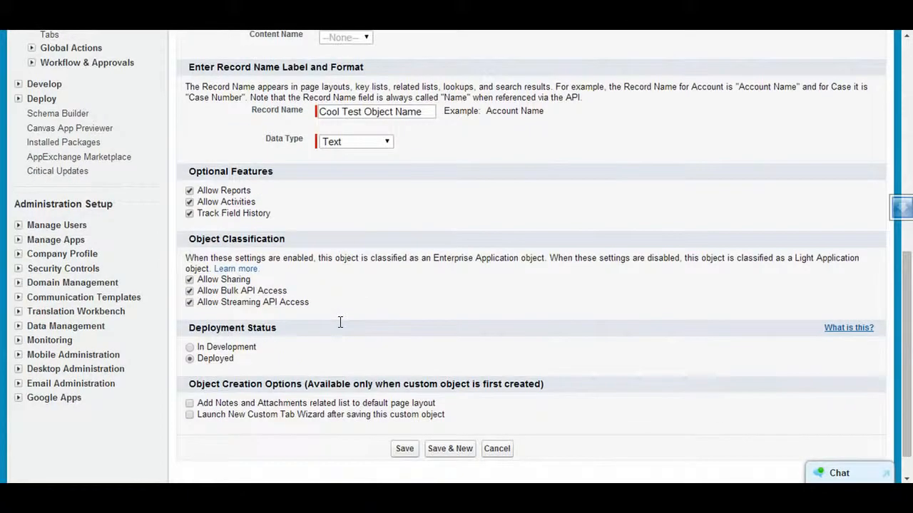
scroll(340, 322, down, 1)
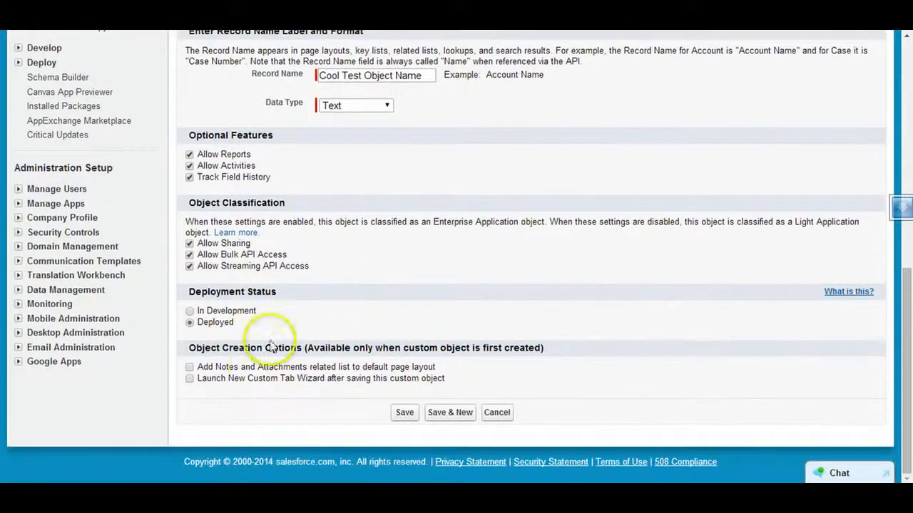
click(190, 368)
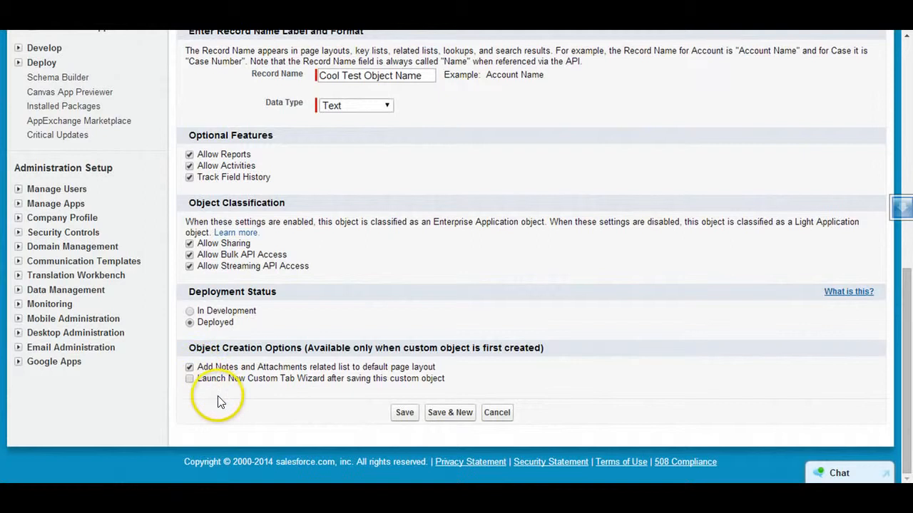
click(407, 413)
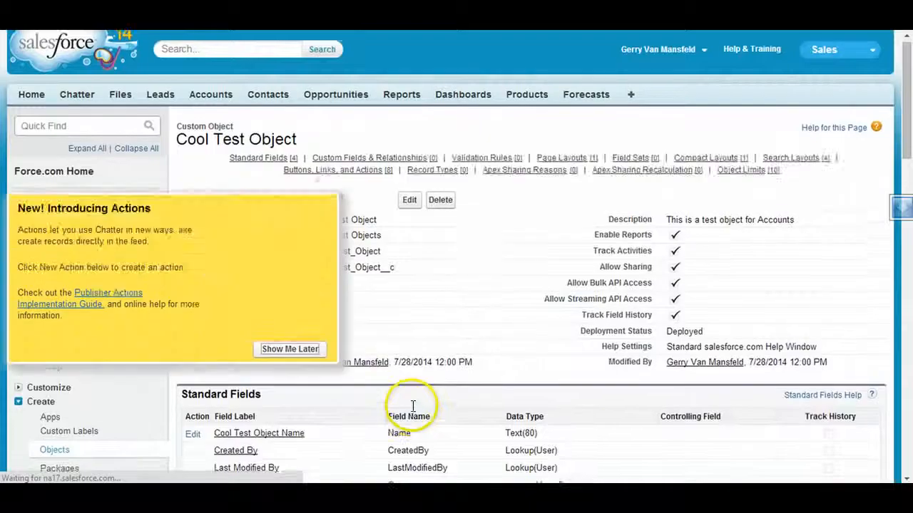
Step: Dismiss the Introducing Actions notice and review the new object's definition details and standard fields
scroll(413, 406, down, 1)
click(326, 149)
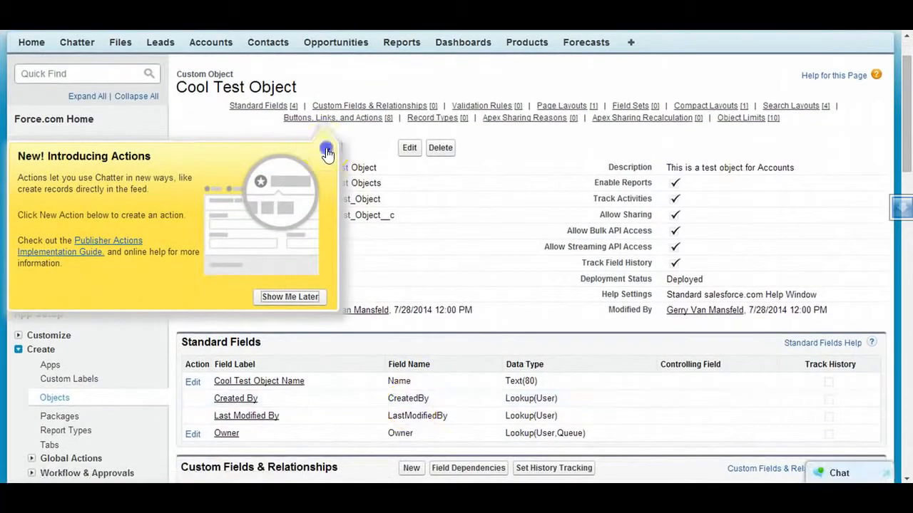
click(344, 154)
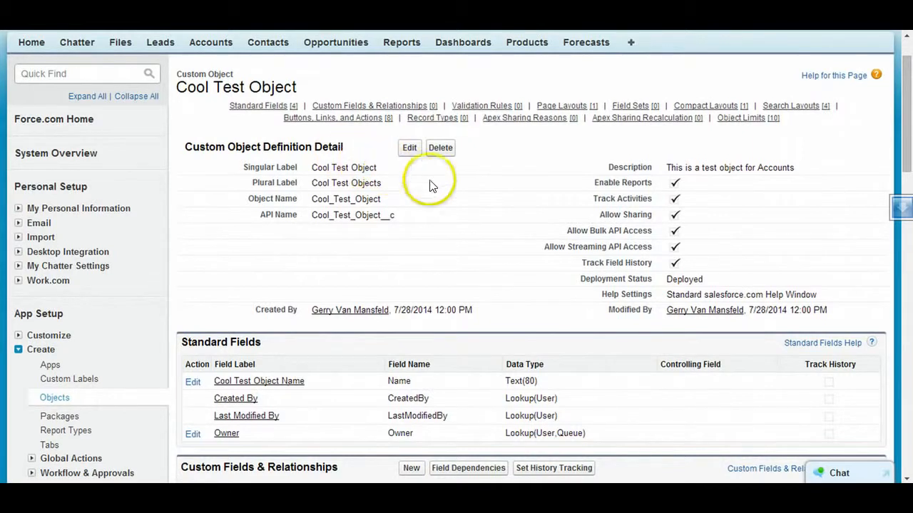
scroll(546, 204, down, 1)
scroll(553, 212, down, 1)
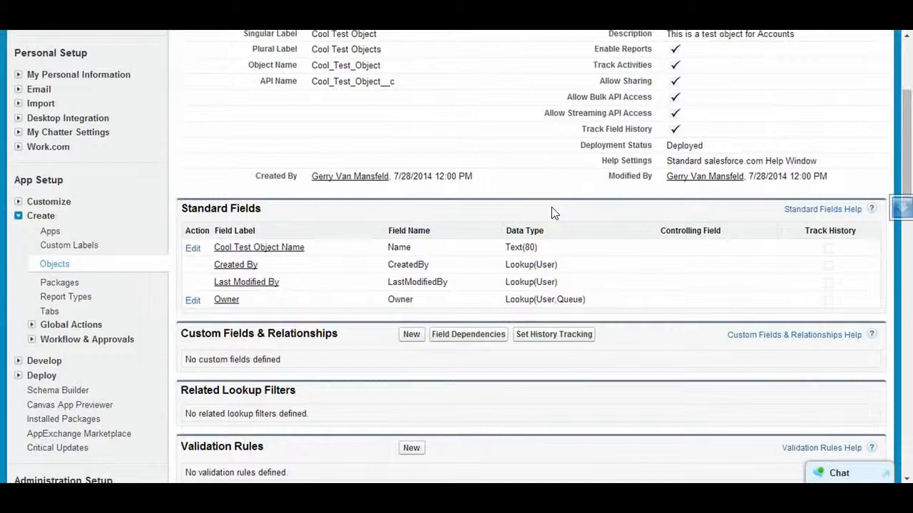
Step: Start a new custom field on Cool Test Object and choose Master-Detail Relationship as its data type
scroll(553, 212, down, 1)
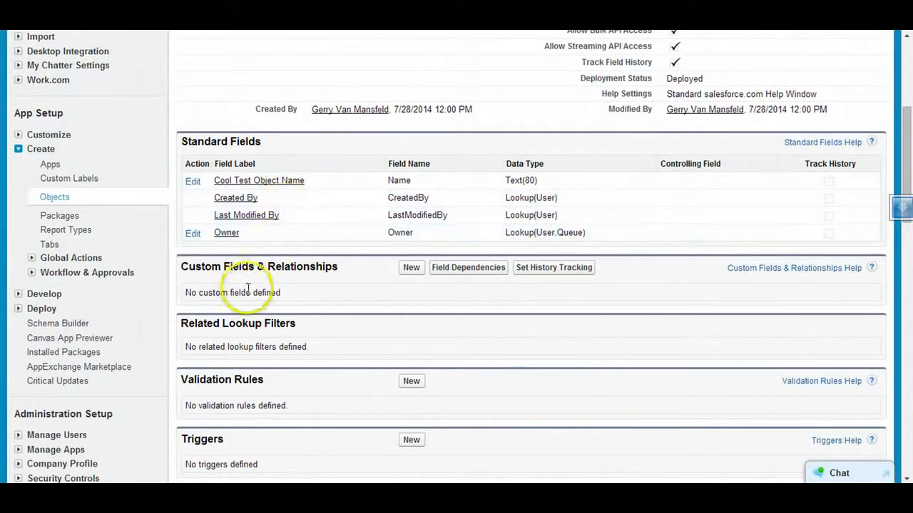
click(331, 279)
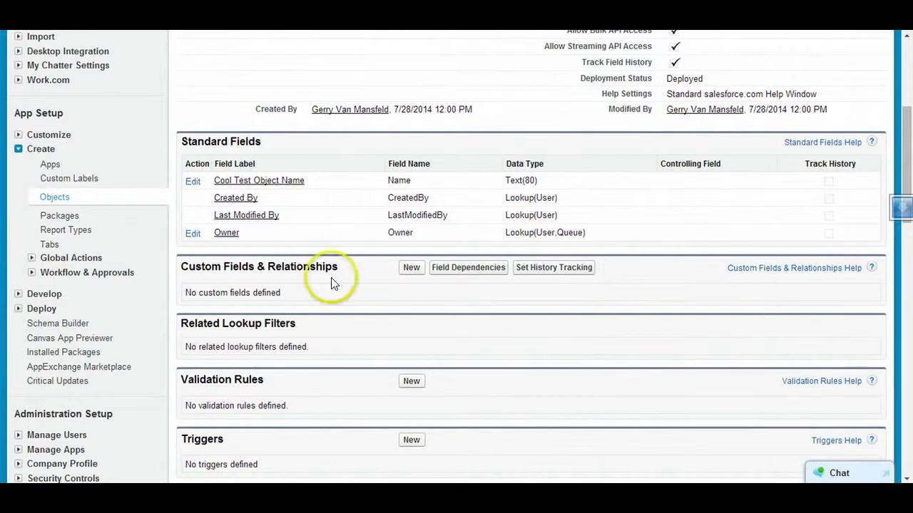
click(410, 269)
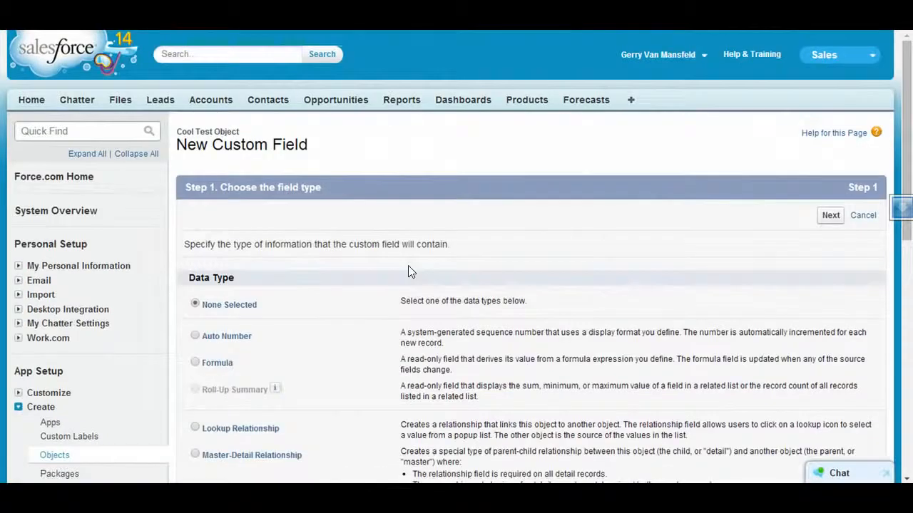
scroll(407, 272, down, 1)
scroll(322, 348, down, 1)
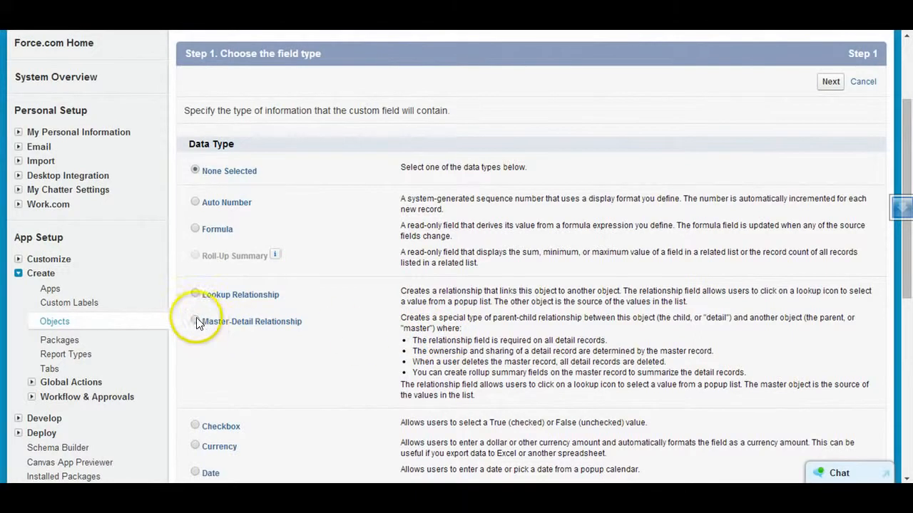
click(829, 82)
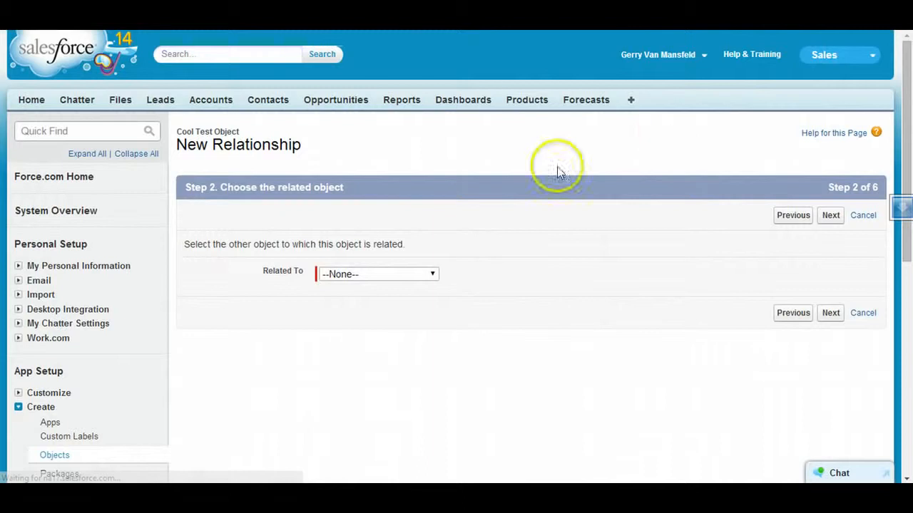
Step: Relate the object to Account and proceed to the field's label and name settings
click(356, 276)
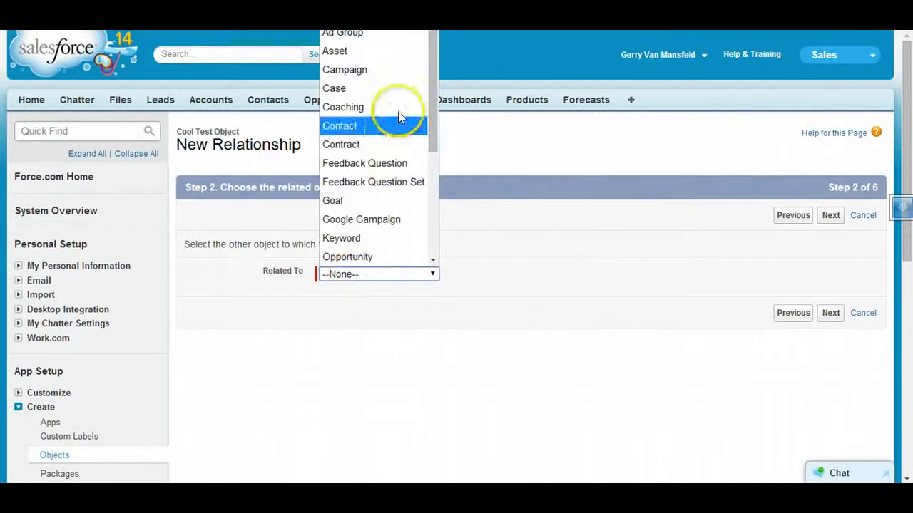
click(342, 33)
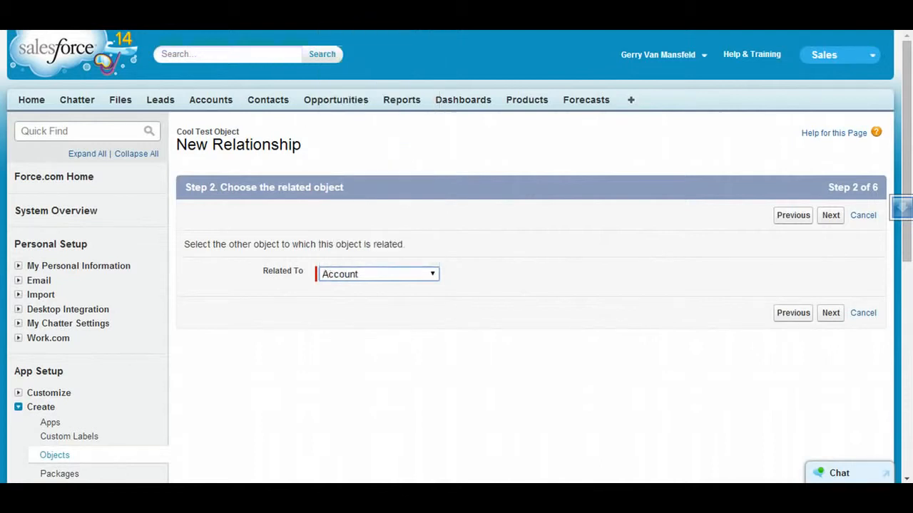
click(834, 217)
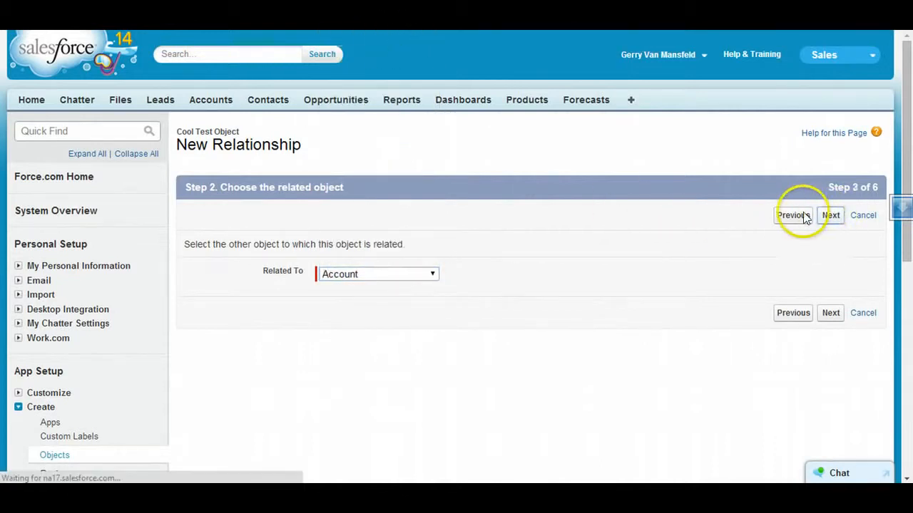
Step: Name the field Account, with description "This the account lookup field" and help text "This is the information I need....", and continue with Read/Write sharing
click(381, 277)
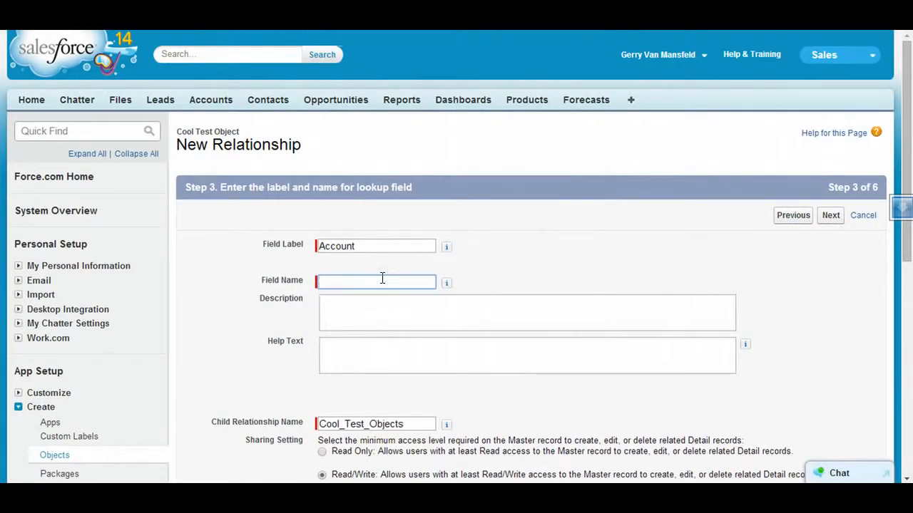
text(Account)
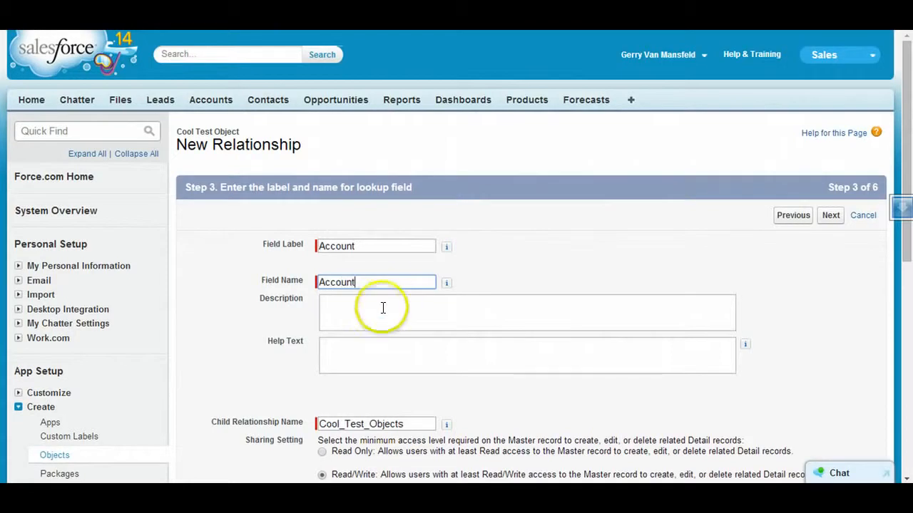
click(381, 311)
text(This)
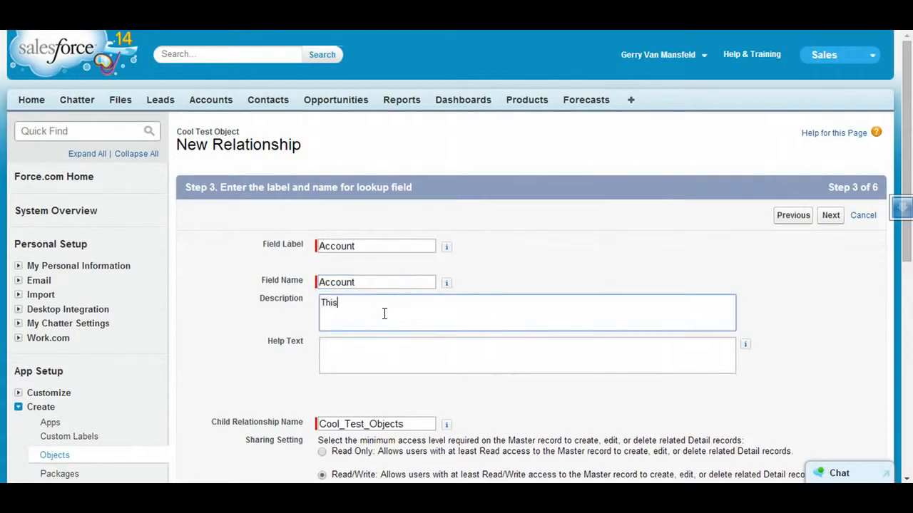
text( the account lookup field)
click(404, 343)
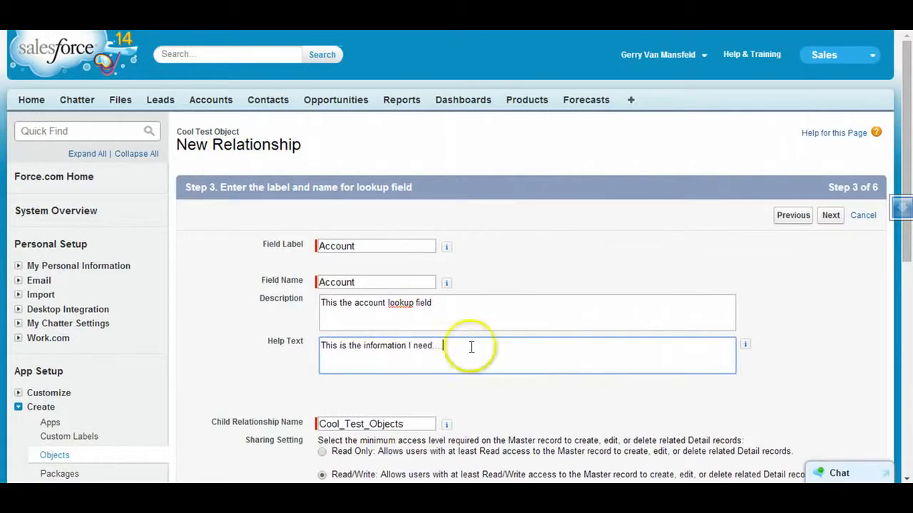
mouse_move(748, 353)
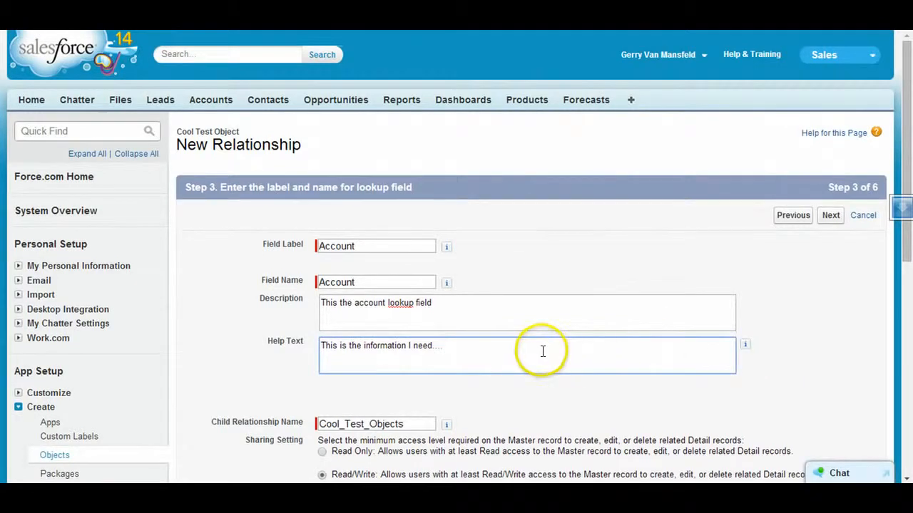
scroll(543, 350, down, 1)
scroll(543, 351, down, 1)
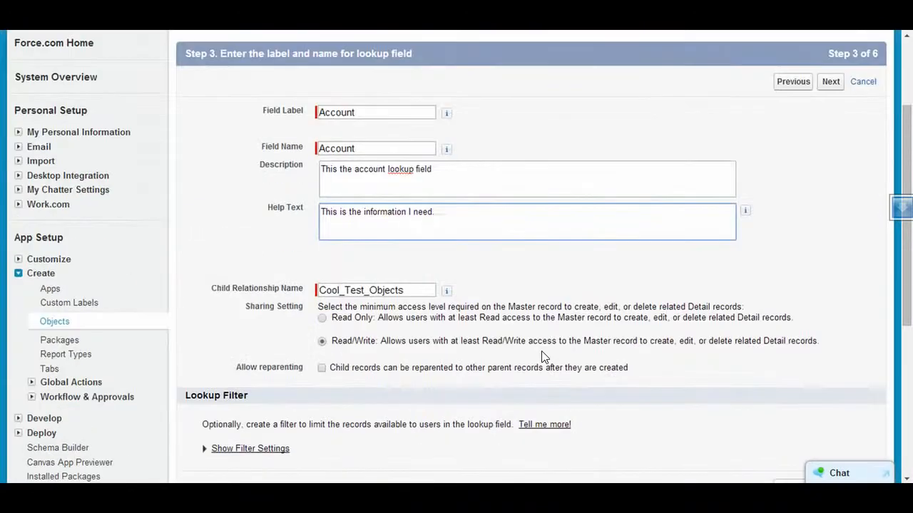
scroll(542, 356, down, 1)
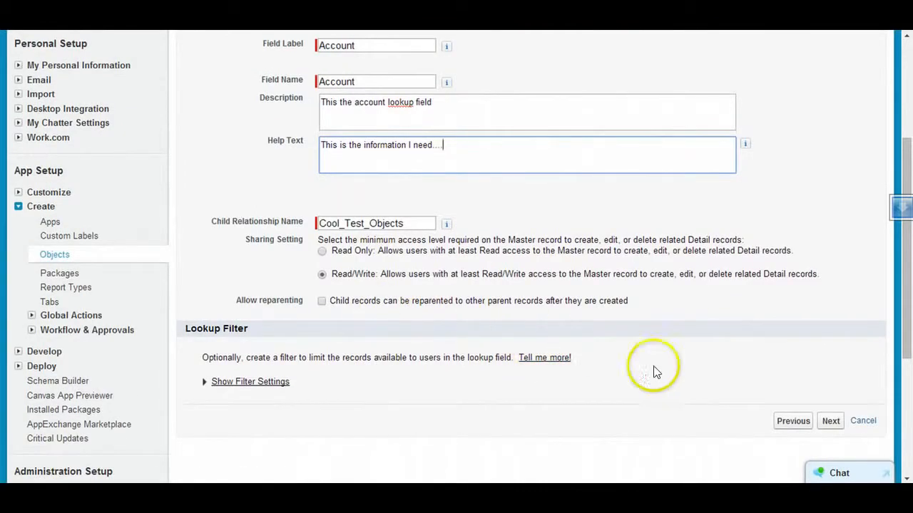
click(831, 421)
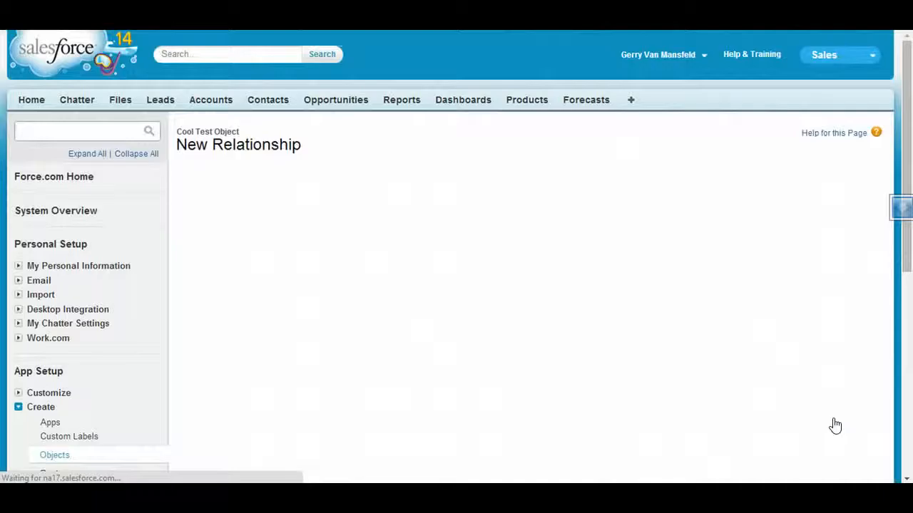
Step: Accept the default field-level security, page layout and Account related list settings, and save the relationship field
scroll(743, 328, down, 6)
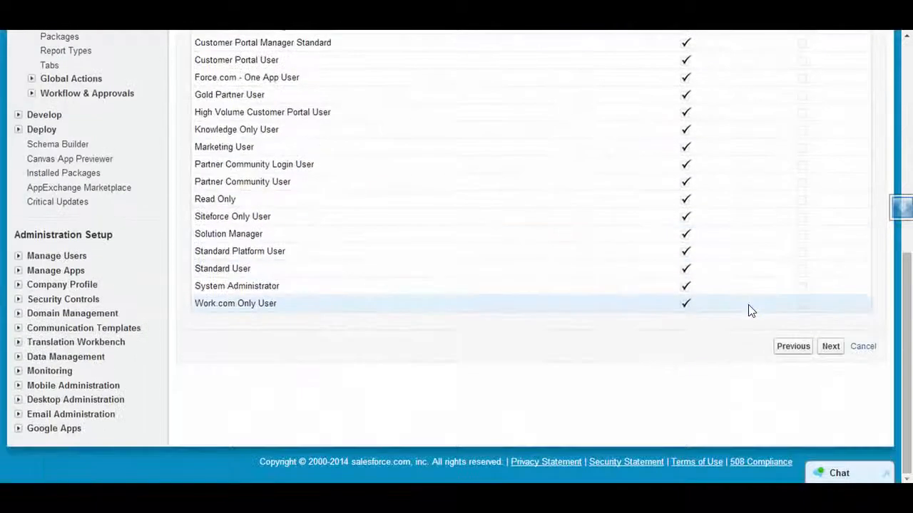
scroll(748, 307, up, 2)
scroll(273, 365, up, 6)
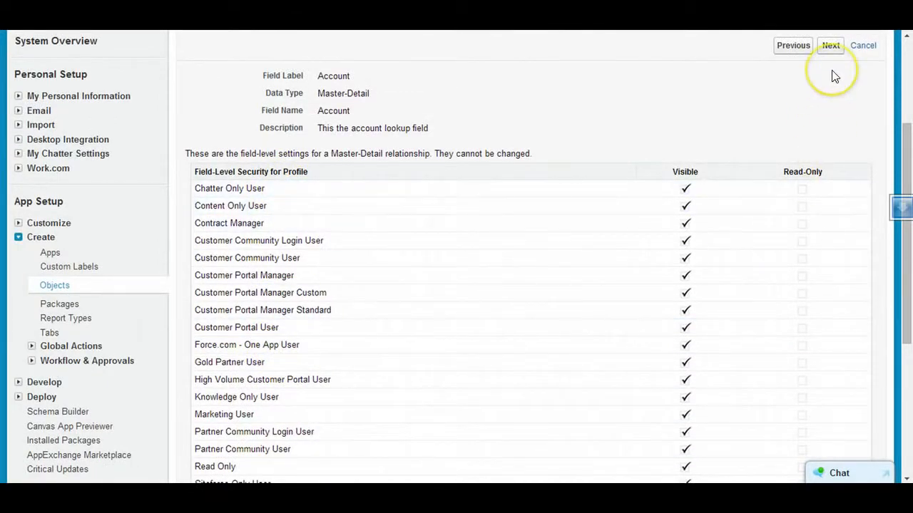
click(831, 45)
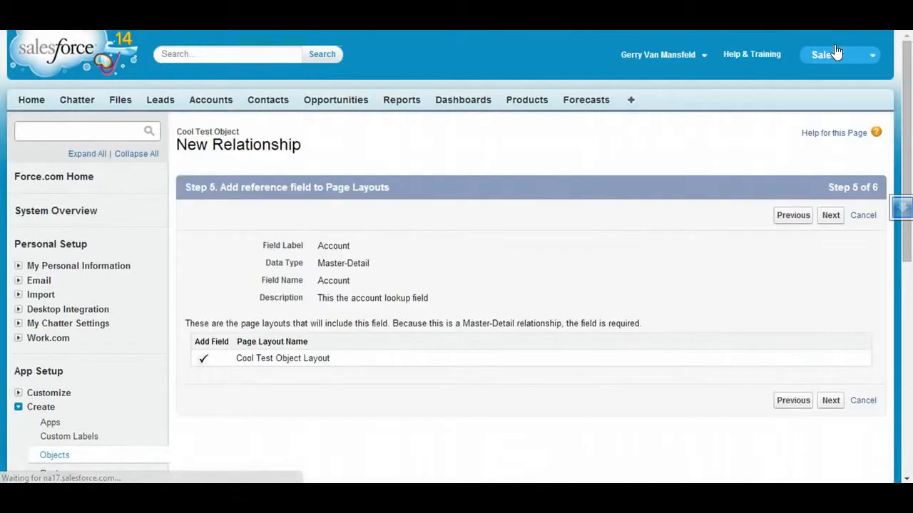
click(832, 217)
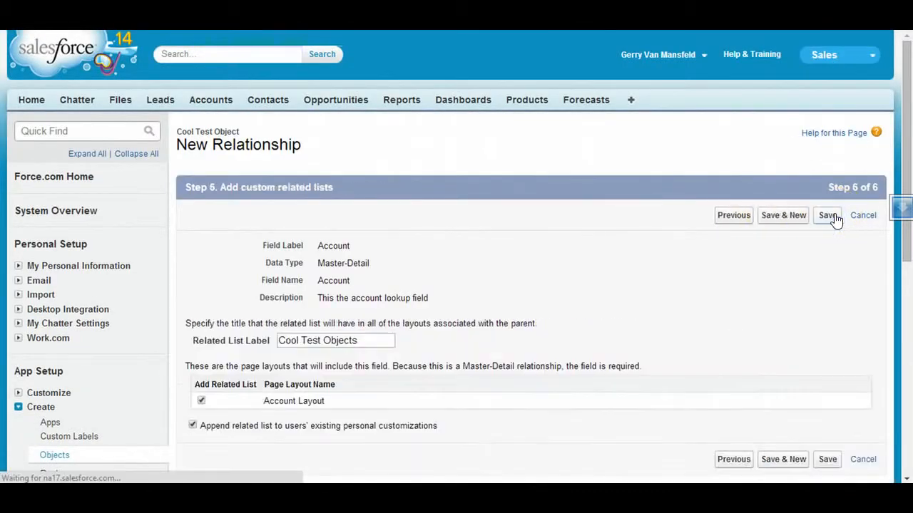
scroll(672, 255, down, 1)
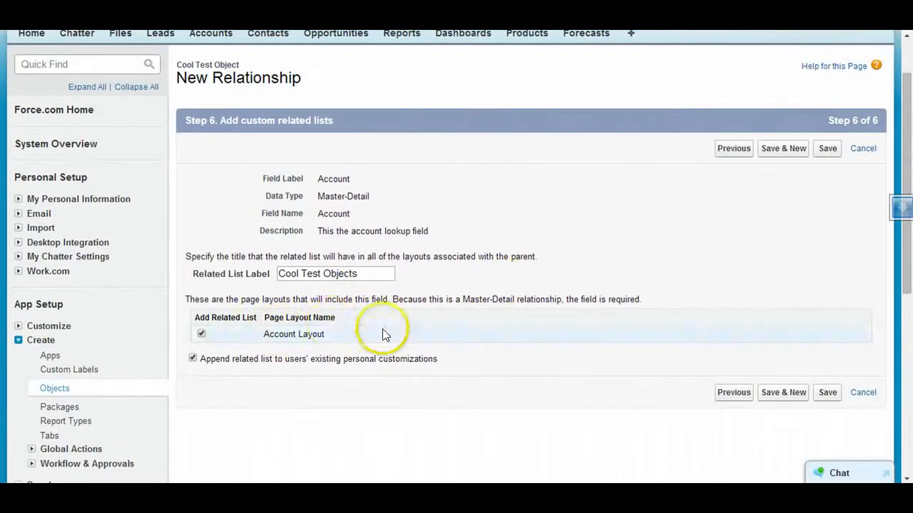
click(827, 392)
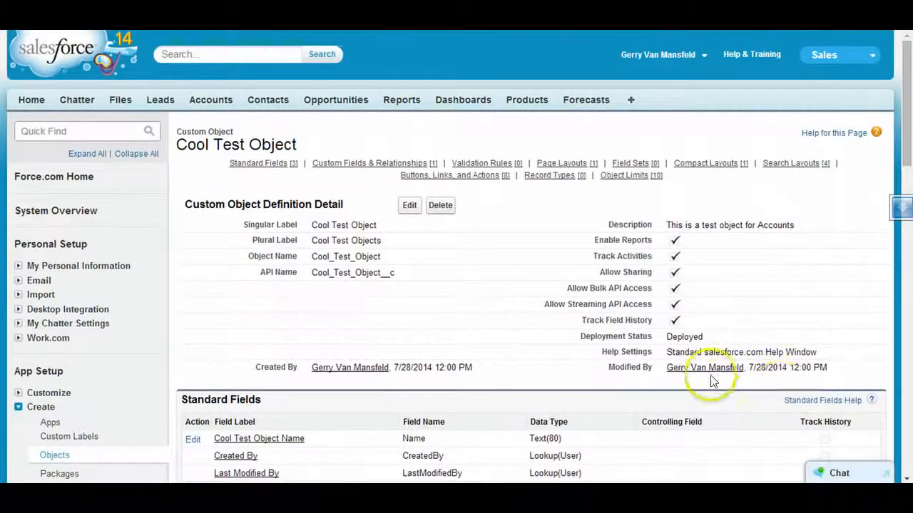
Step: Start another custom field on Cool Test Object and review the available data types
scroll(524, 314, down, 2)
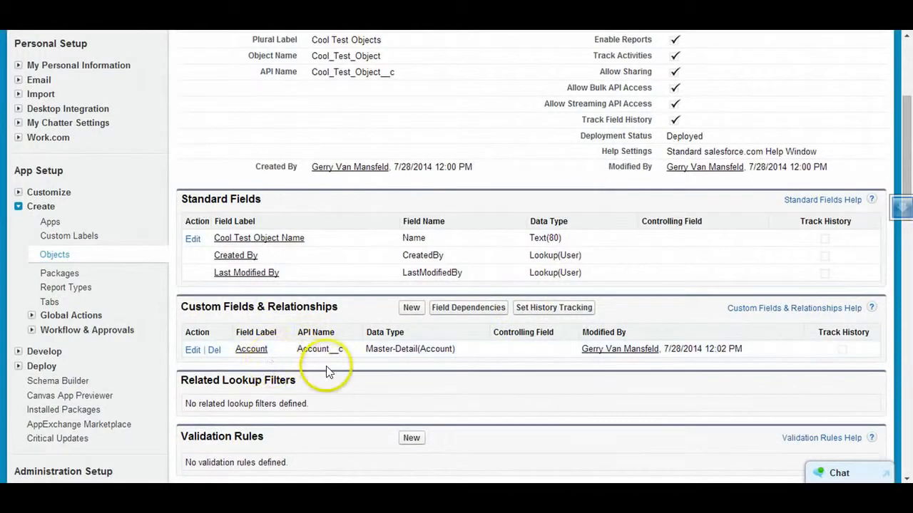
click(411, 307)
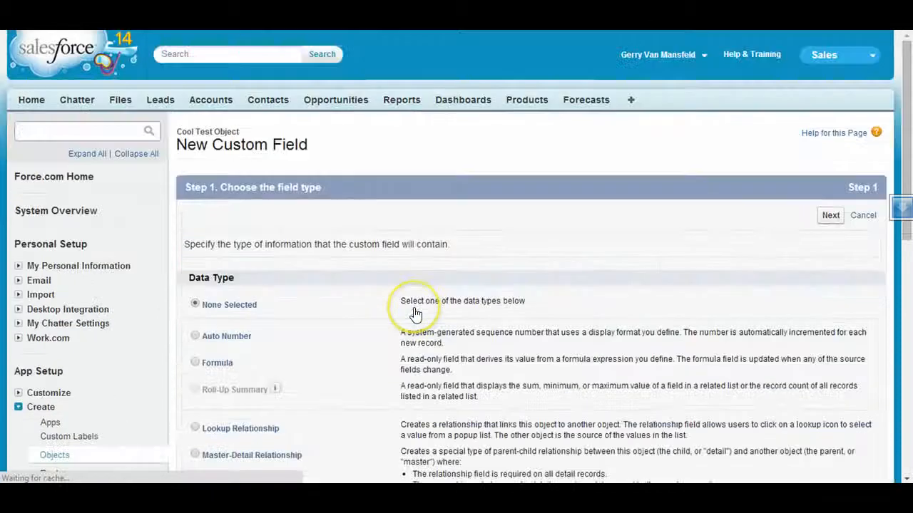
scroll(350, 325, down, 1)
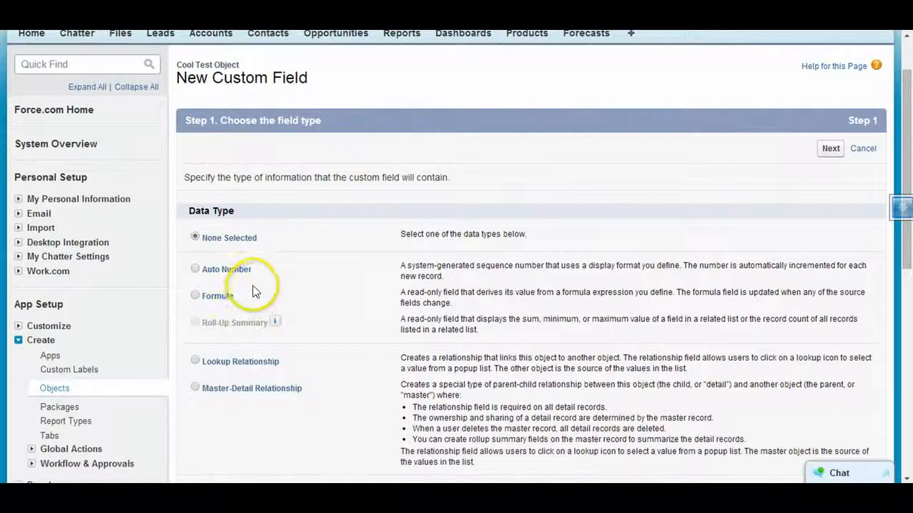
scroll(257, 287, down, 1)
scroll(258, 285, down, 1)
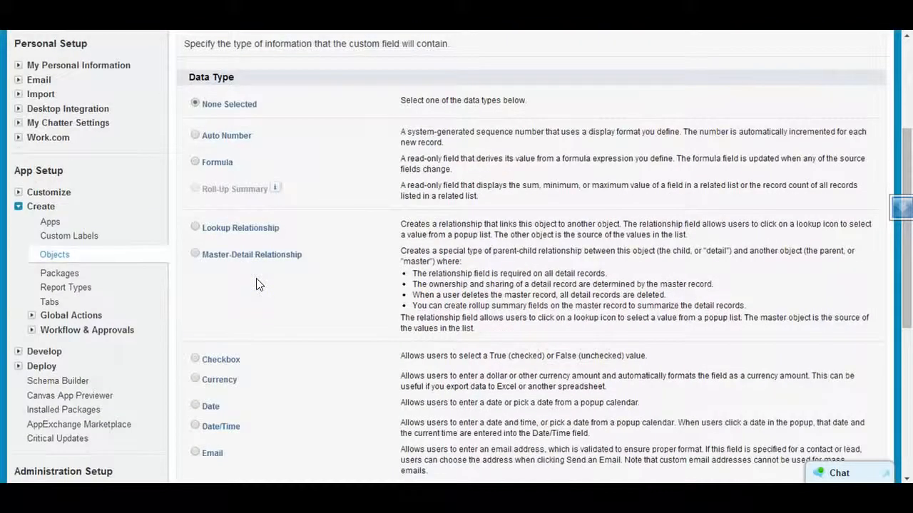
scroll(258, 285, down, 1)
scroll(258, 284, down, 1)
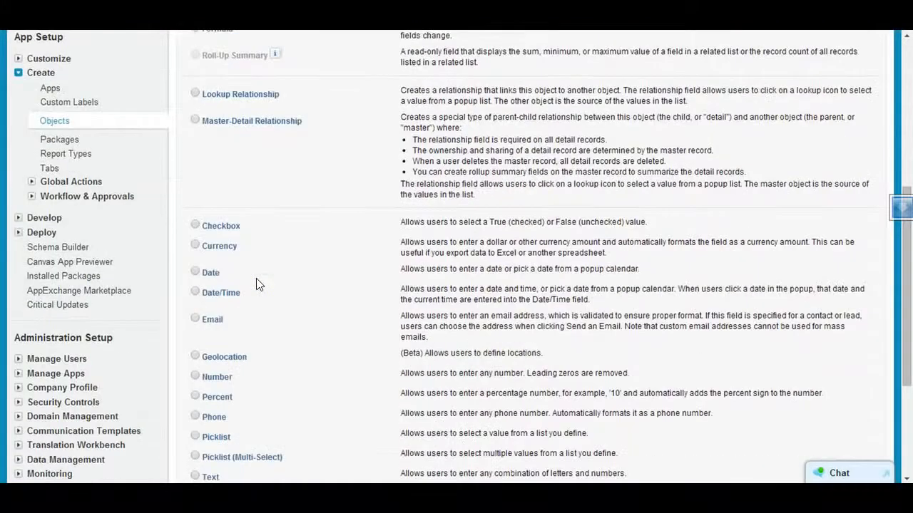
scroll(258, 284, down, 1)
scroll(258, 284, down, 1)
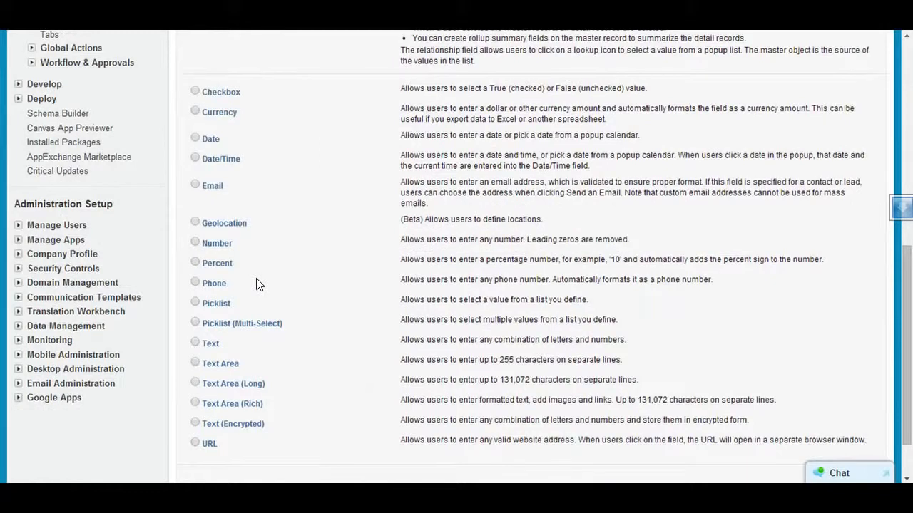
scroll(258, 284, up, 4)
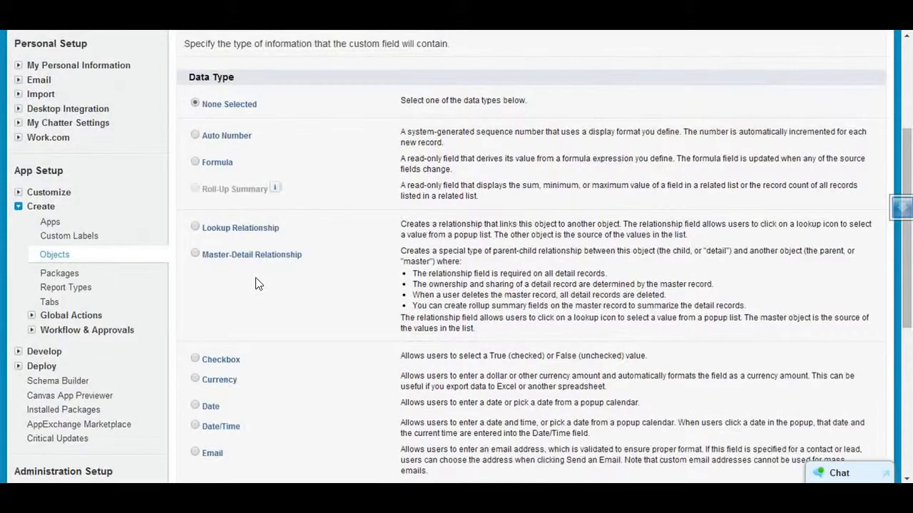
scroll(258, 284, down, 4)
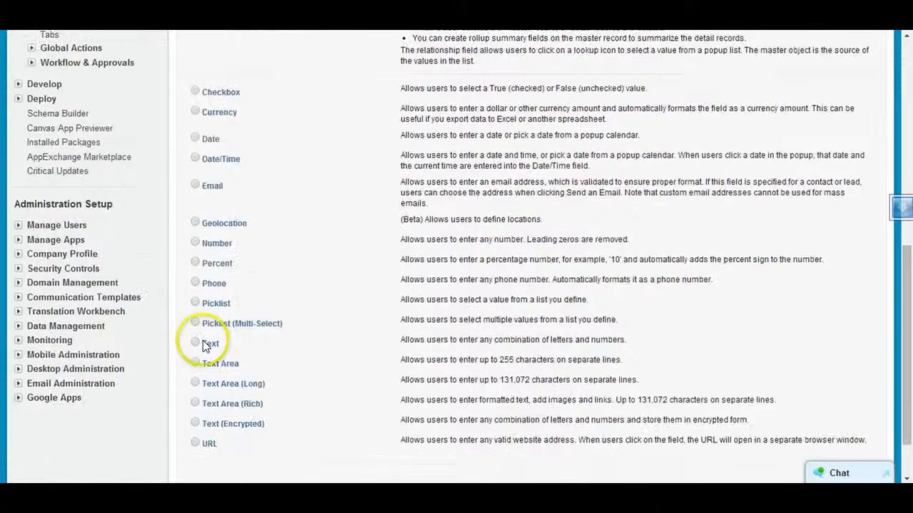
Step: Choose Text as the new field's data type and proceed to its details
click(195, 343)
scroll(206, 345, down, 1)
click(828, 415)
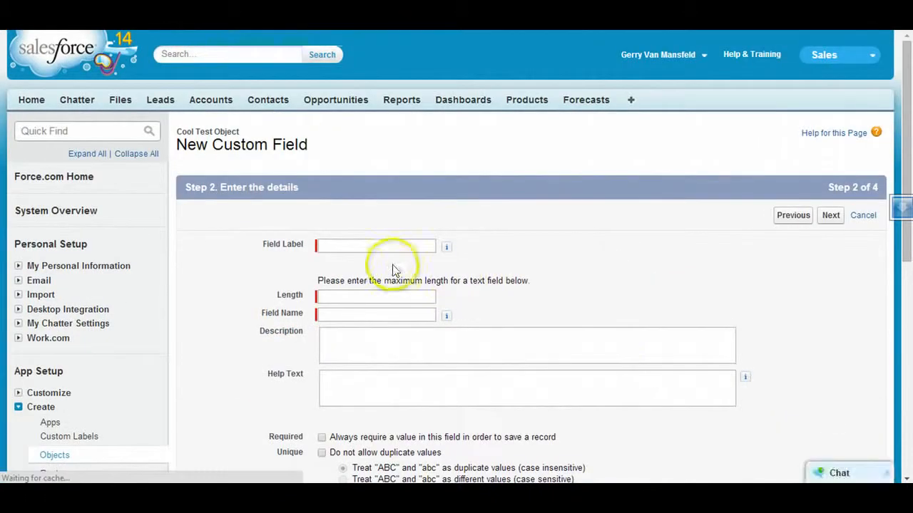
Step: Label the text field "Get this data information", set its length to 25, and leave the description and help text empty
click(392, 245)
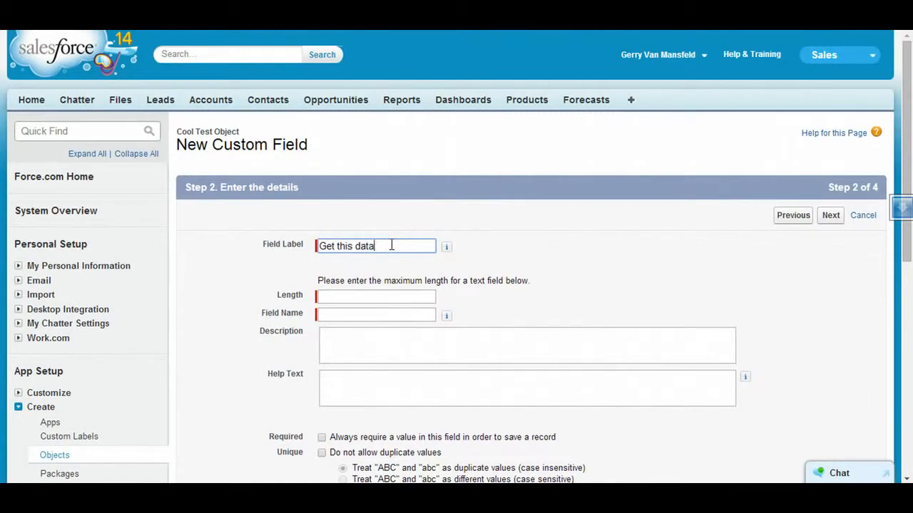
text(Get this data information)
key(Tab)
key(Tab)
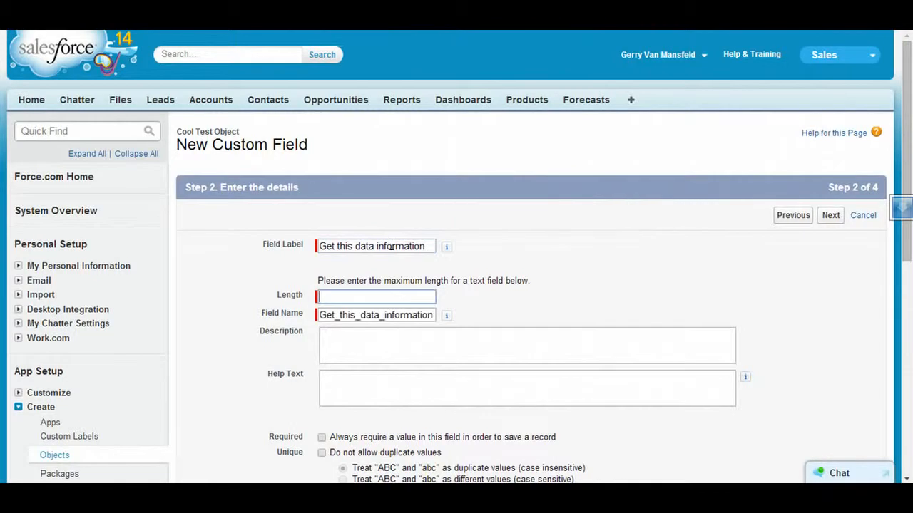
text(25)
key(Tab)
click(361, 350)
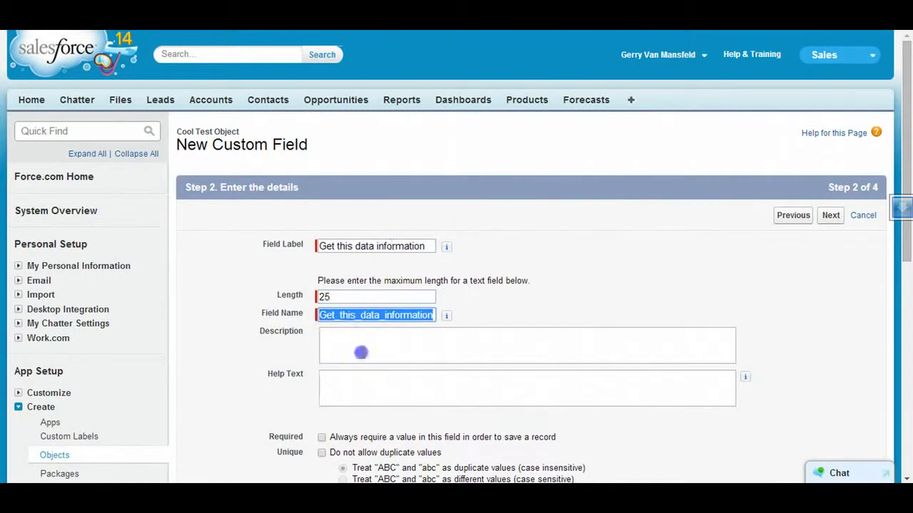
click(361, 381)
scroll(441, 414, down, 2)
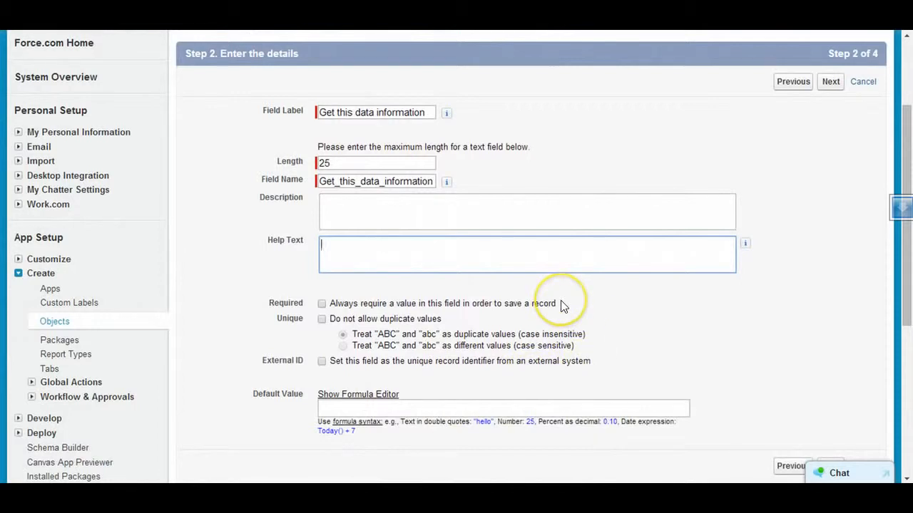
Step: Accept the default field-level security and Cool Test Object Layout assignment for the text field, and save it
click(833, 86)
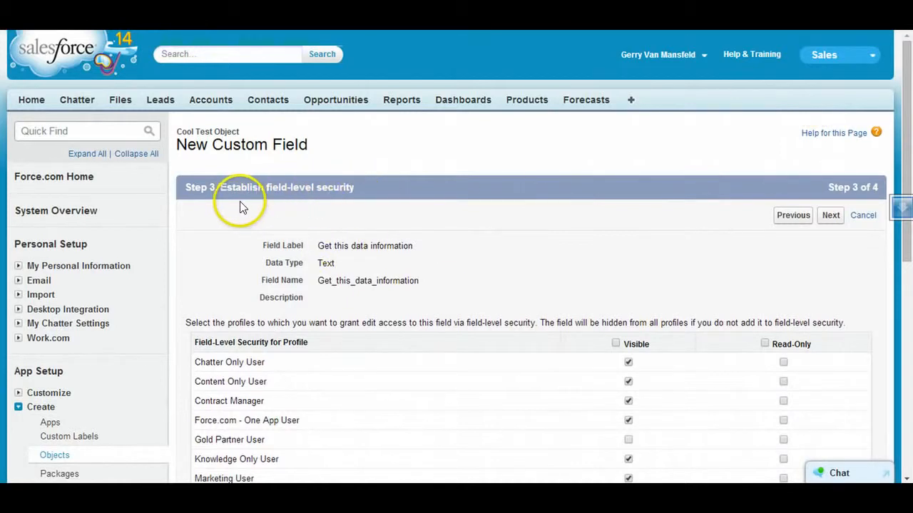
scroll(256, 212, down, 2)
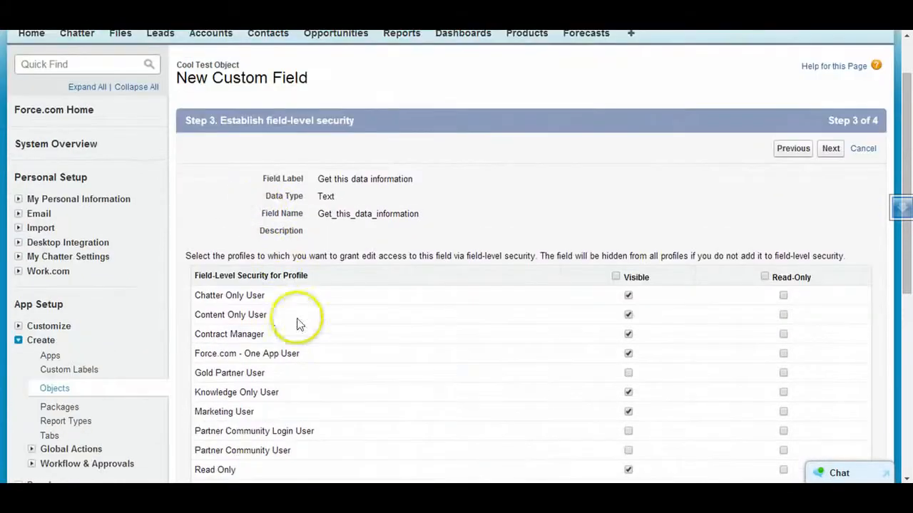
scroll(719, 357, down, 6)
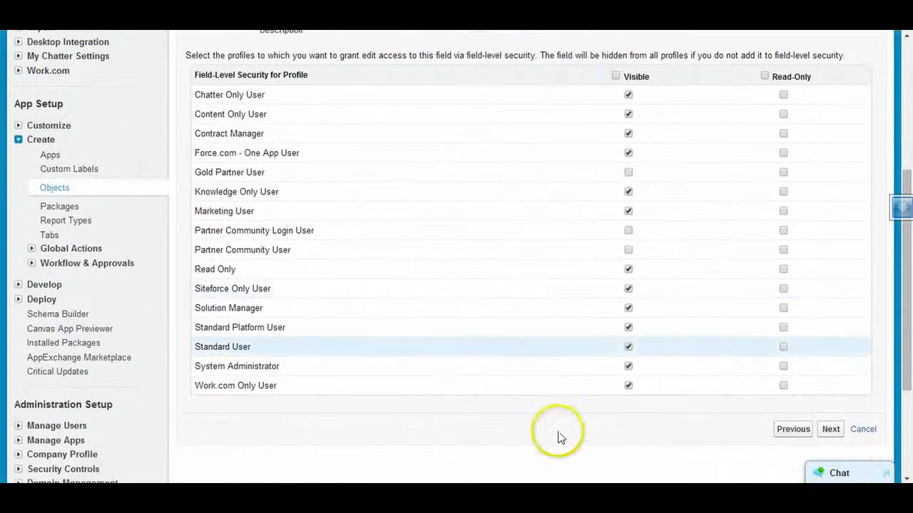
click(832, 429)
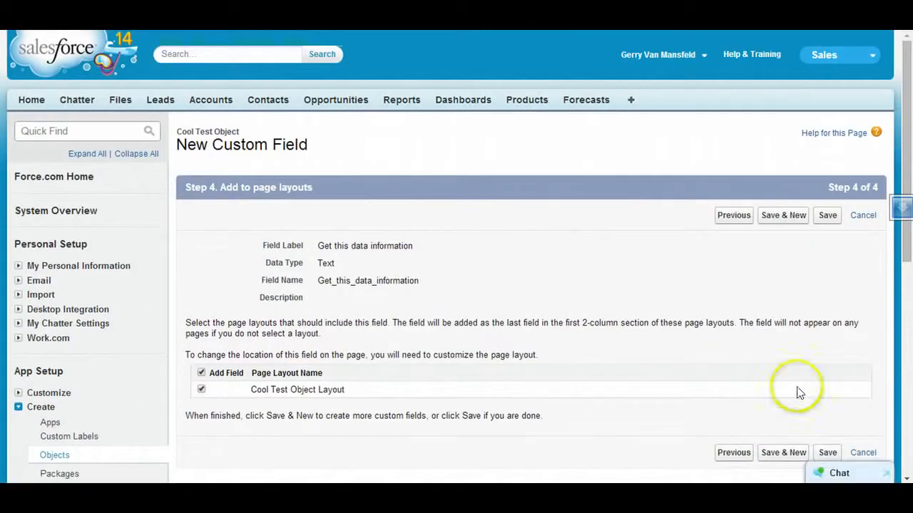
click(827, 218)
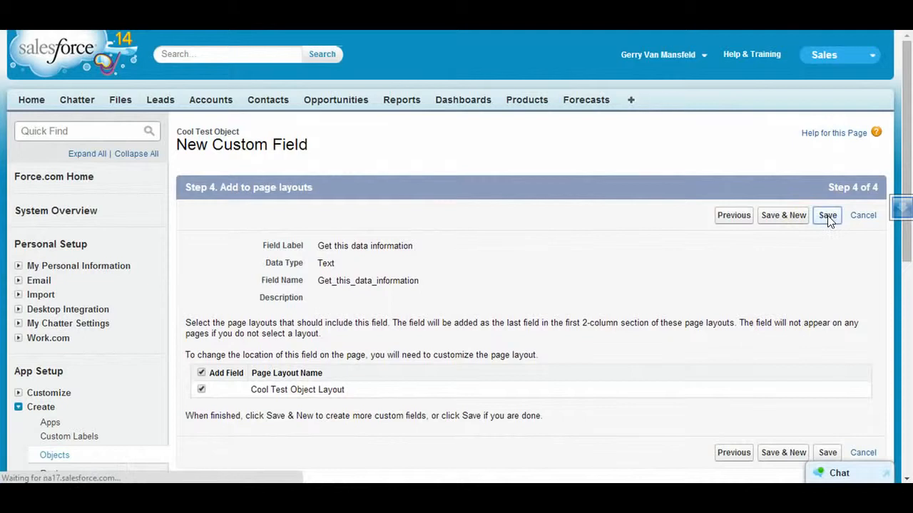
Step: Open the Cool Test Object Layout page layout for editing and dismiss the report charts tip
scroll(540, 308, down, 2)
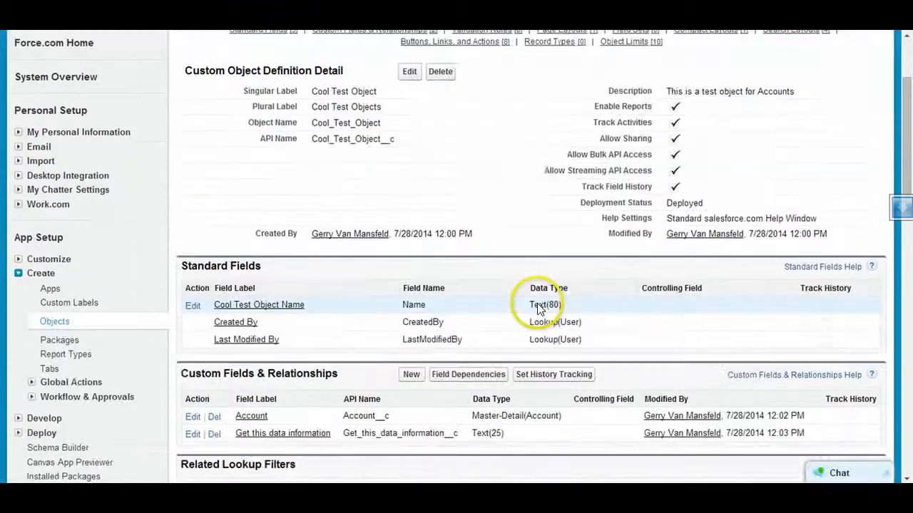
scroll(540, 308, down, 3)
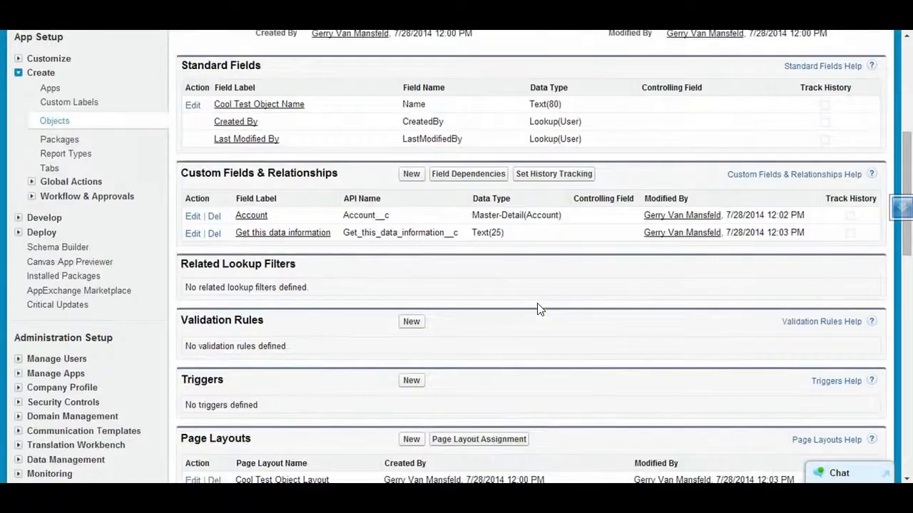
scroll(540, 308, down, 1)
scroll(540, 308, down, 1)
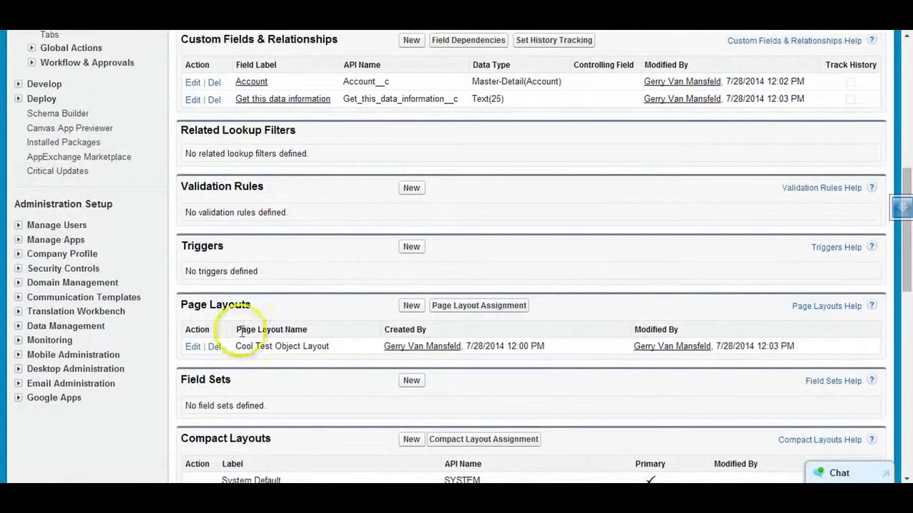
click(191, 347)
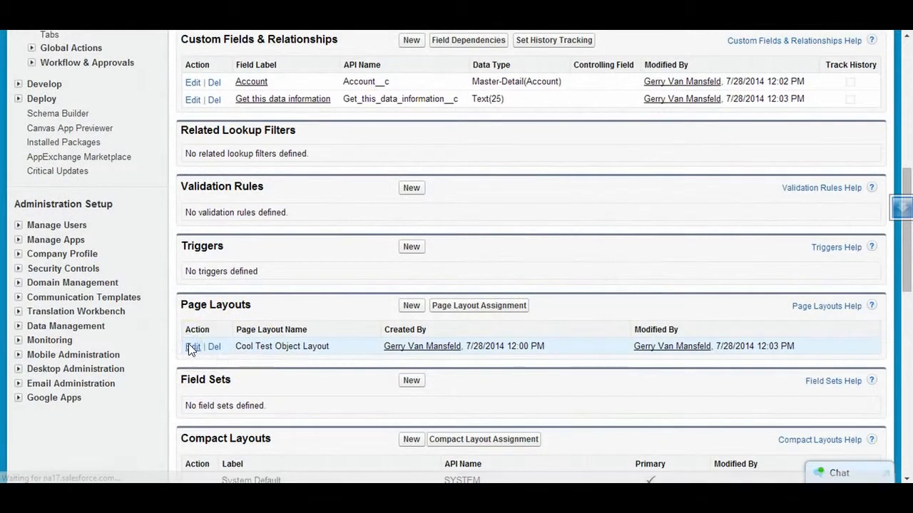
scroll(299, 282, down, 2)
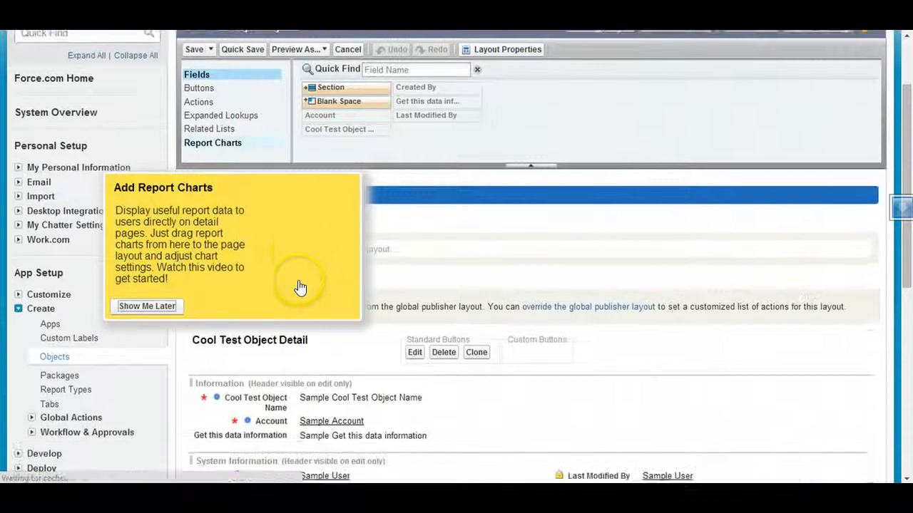
click(351, 151)
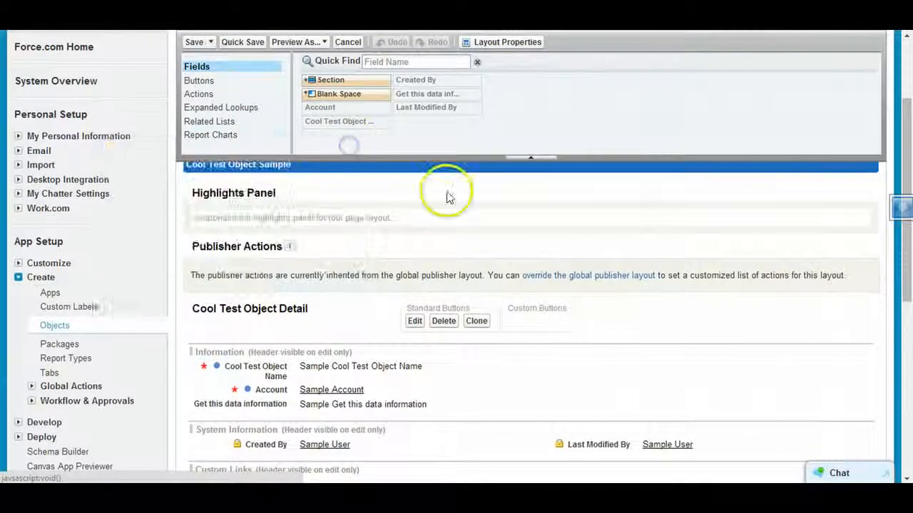
Step: Try to reposition the "Get this data information" field within the layout's Information section, and save the page layout
scroll(428, 221, down, 1)
drag(244, 336, 430, 322)
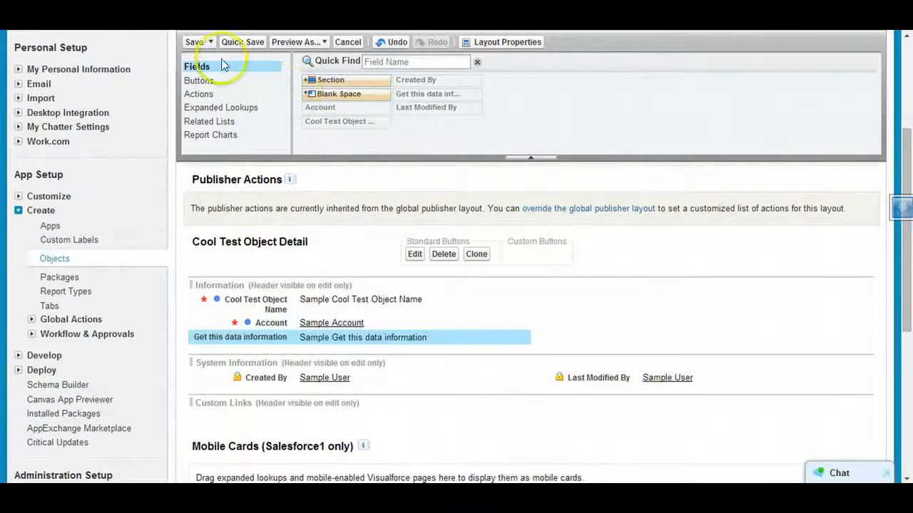
click(194, 41)
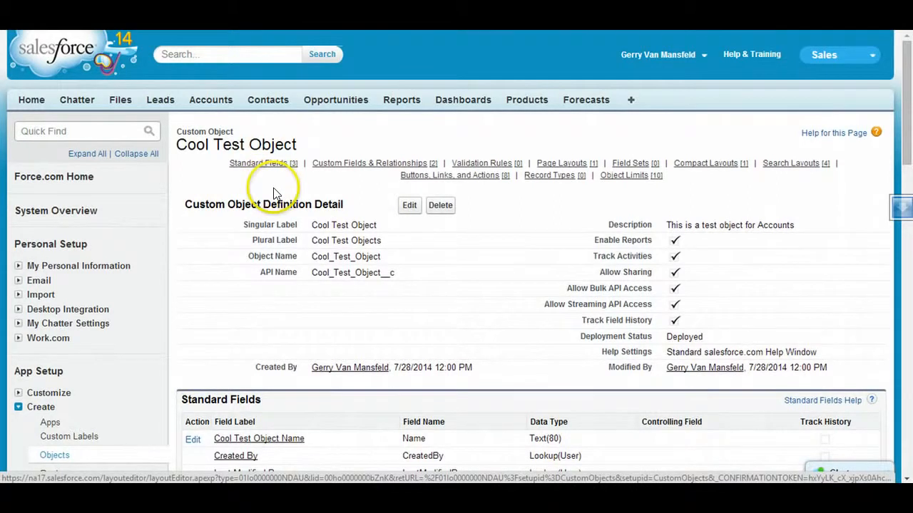
Step: Review the remaining sections of the Cool Test Object definition, from its custom fields and layouts through record types and object limits
scroll(291, 214, down, 3)
scroll(291, 216, down, 3)
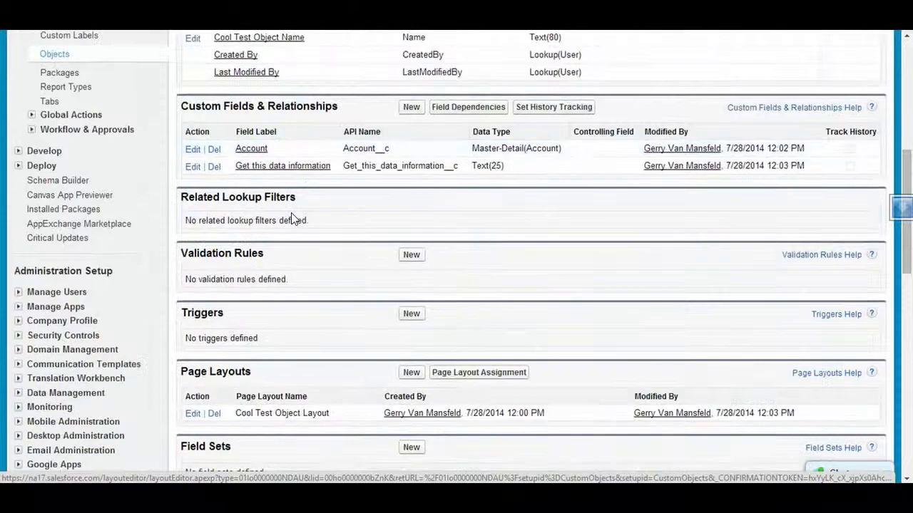
scroll(291, 218, down, 2)
scroll(291, 218, down, 3)
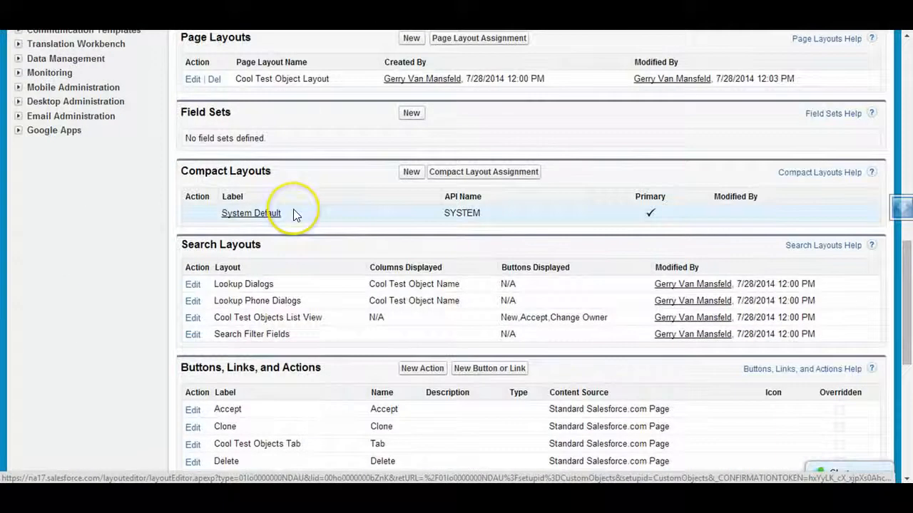
scroll(293, 211, down, 1)
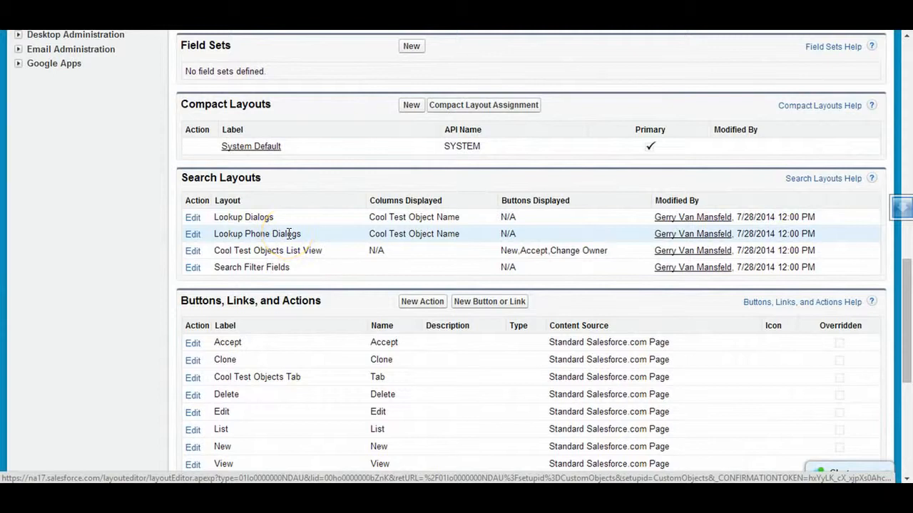
scroll(289, 234, down, 1)
scroll(289, 235, down, 1)
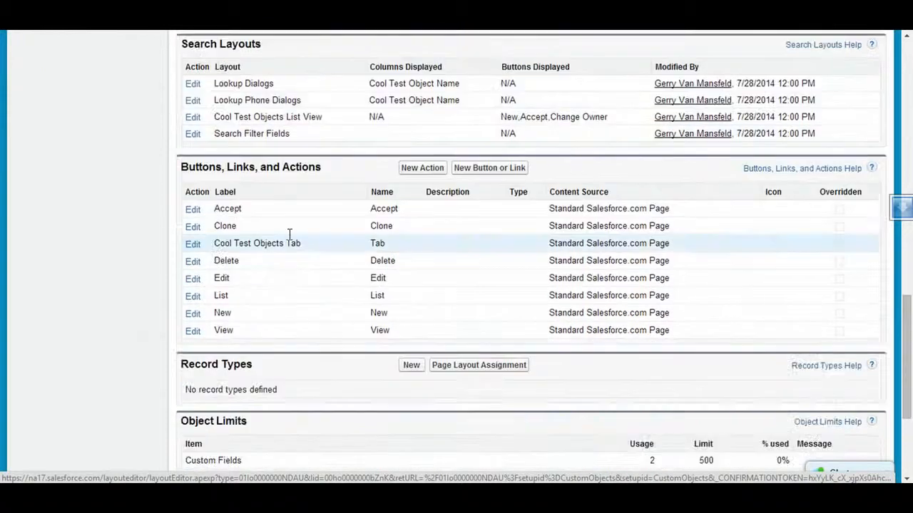
scroll(288, 234, down, 1)
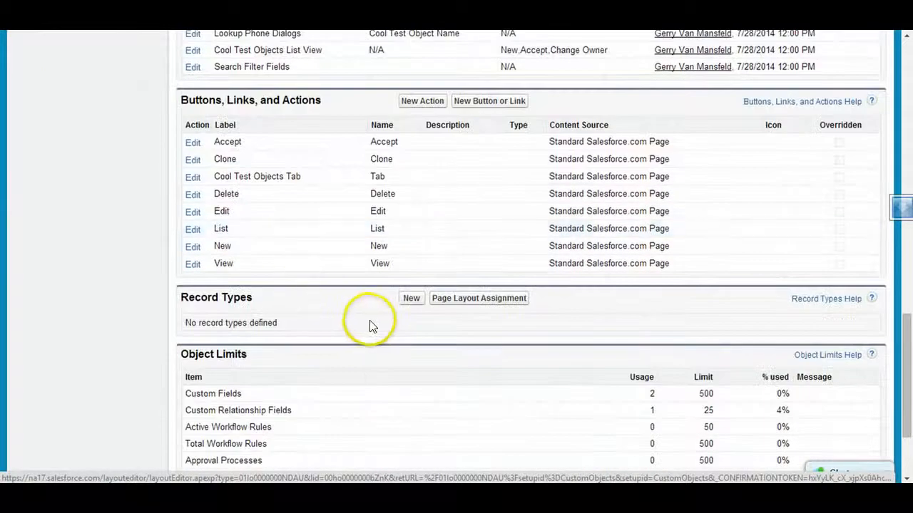
scroll(380, 326, down, 1)
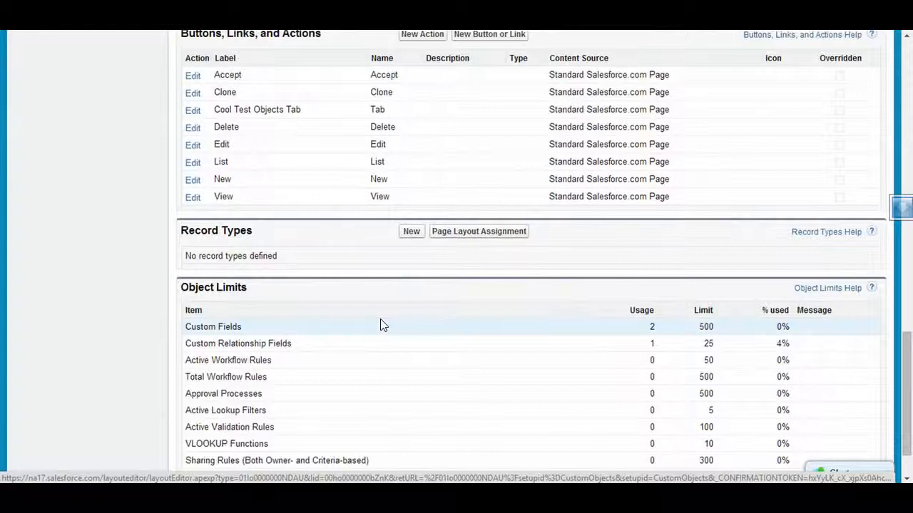
scroll(380, 326, down, 1)
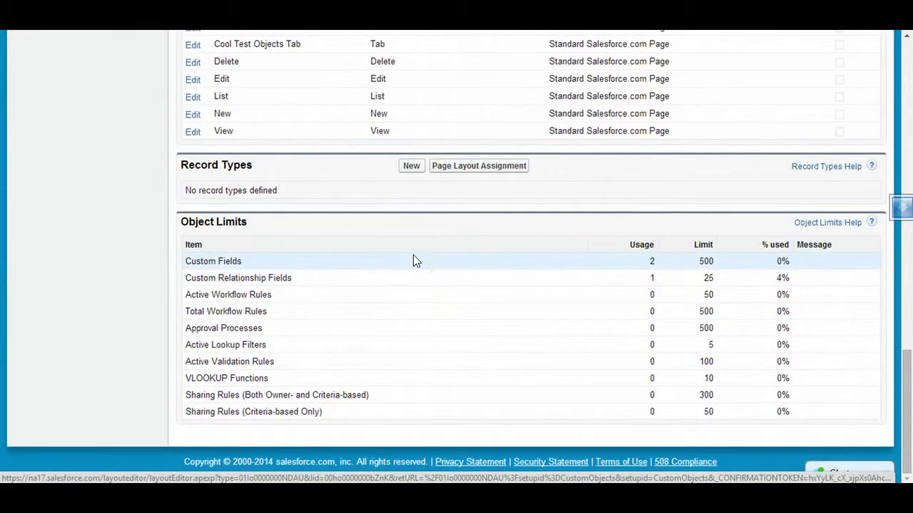
scroll(415, 261, up, 15)
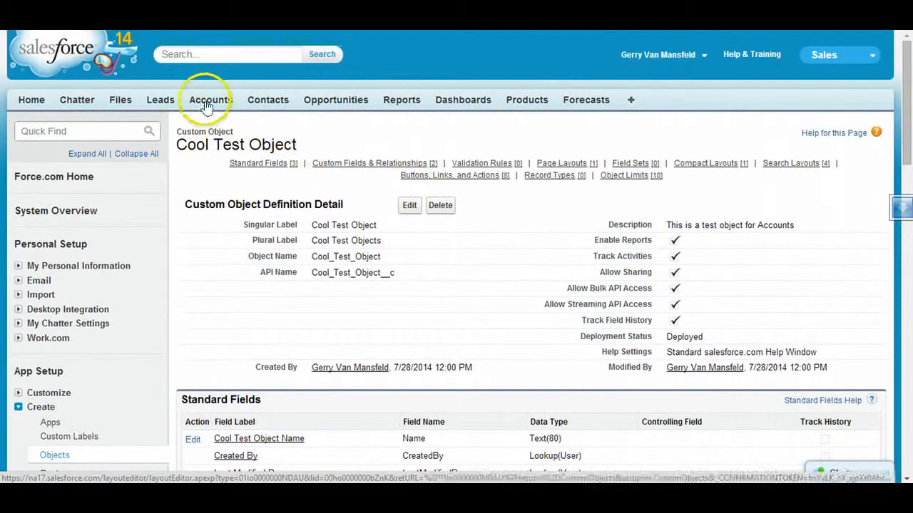
Step: Open the OurSalesforceAdmin.com account record and hide its feed
click(206, 100)
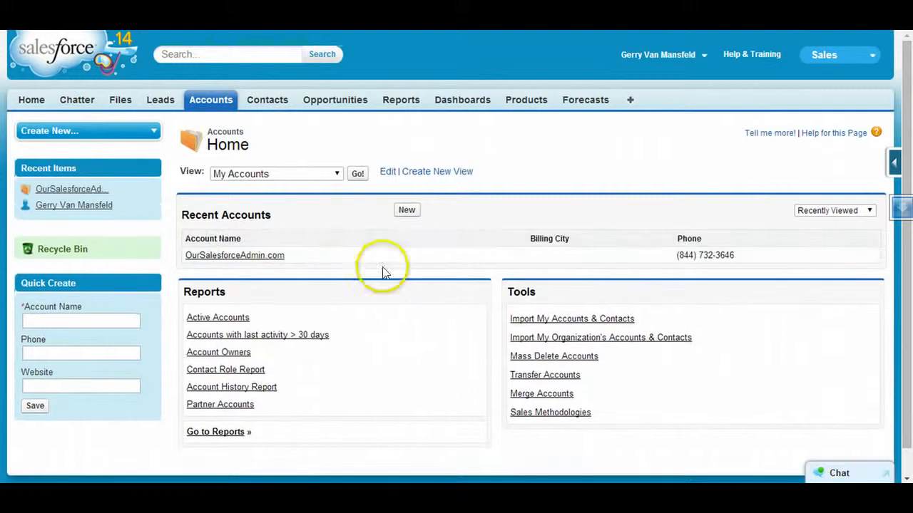
click(274, 257)
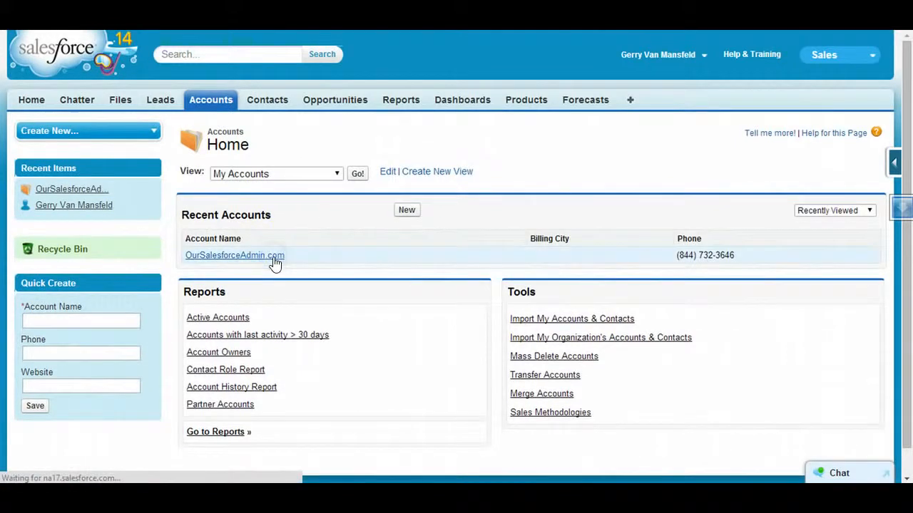
click(227, 184)
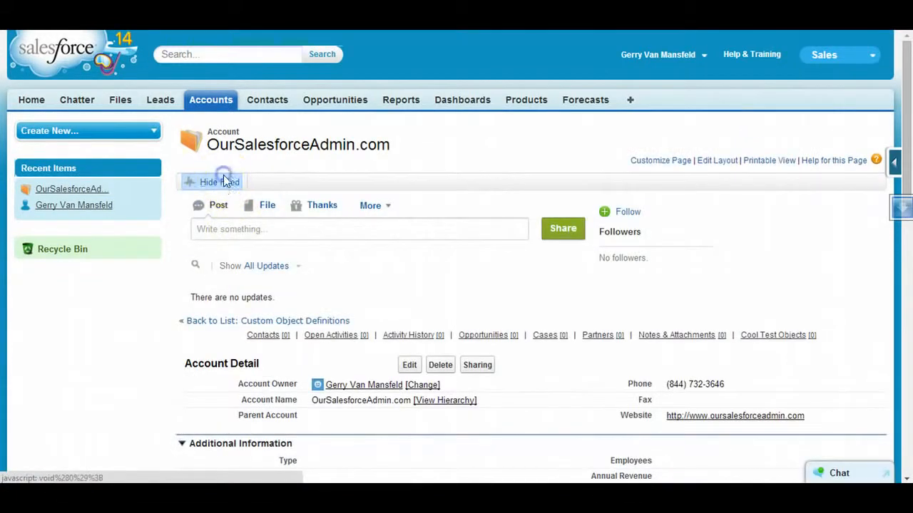
Step: Create and save a Cool Test Object under the account, named "The Opportunity", with "This is the data I need" as its data information
scroll(271, 231, down, 1)
scroll(271, 230, down, 8)
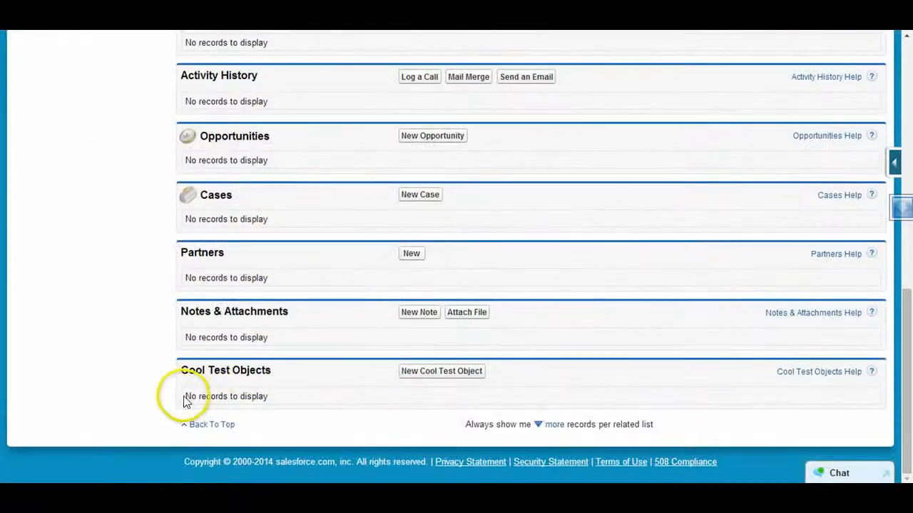
click(460, 371)
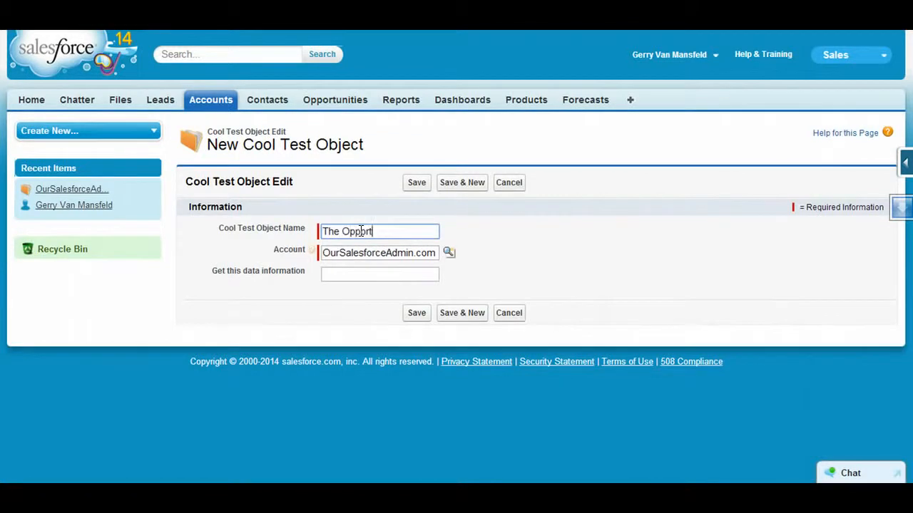
key(Tab)
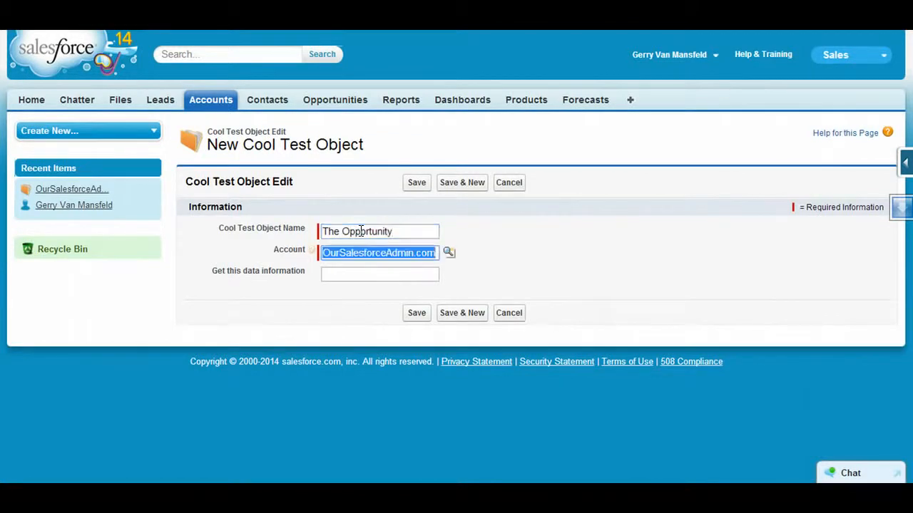
click(354, 275)
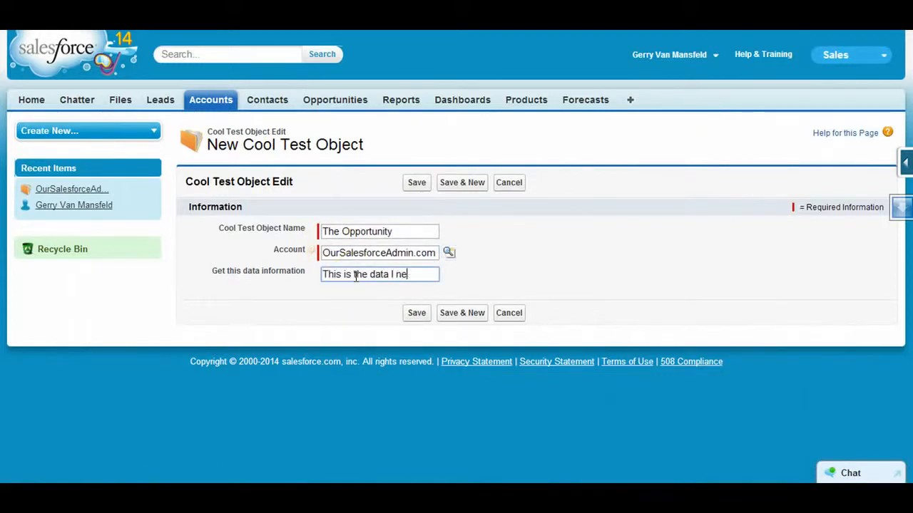
click(417, 313)
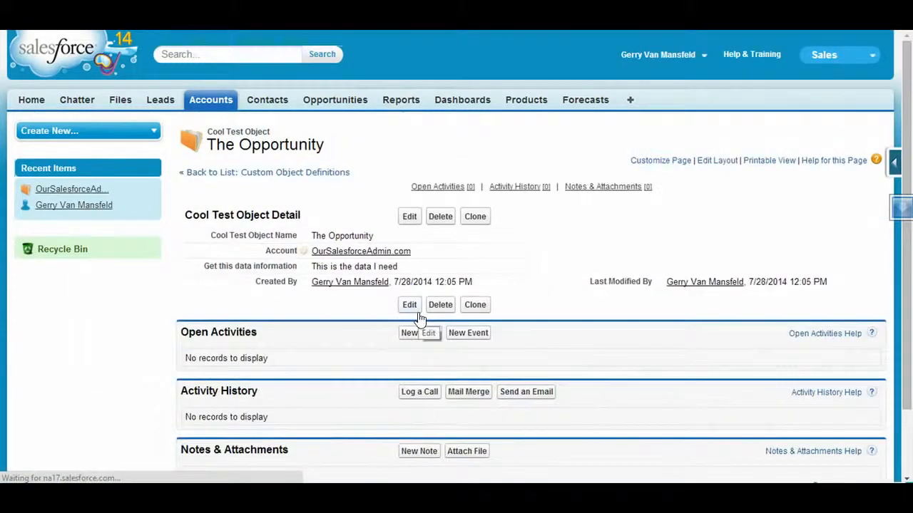
Step: Review the new record's details, then return to its parent account and check the Cool Test Objects related list
scroll(418, 319, down, 3)
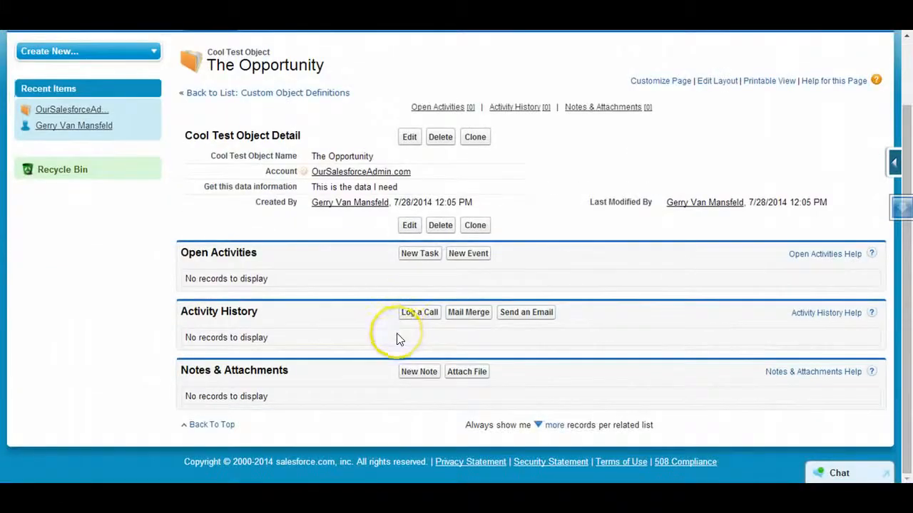
scroll(400, 335, up, 3)
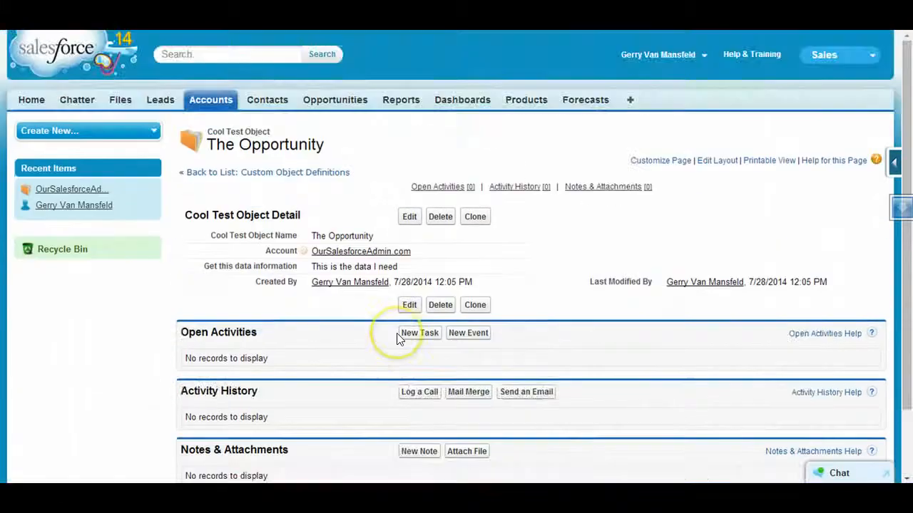
click(356, 251)
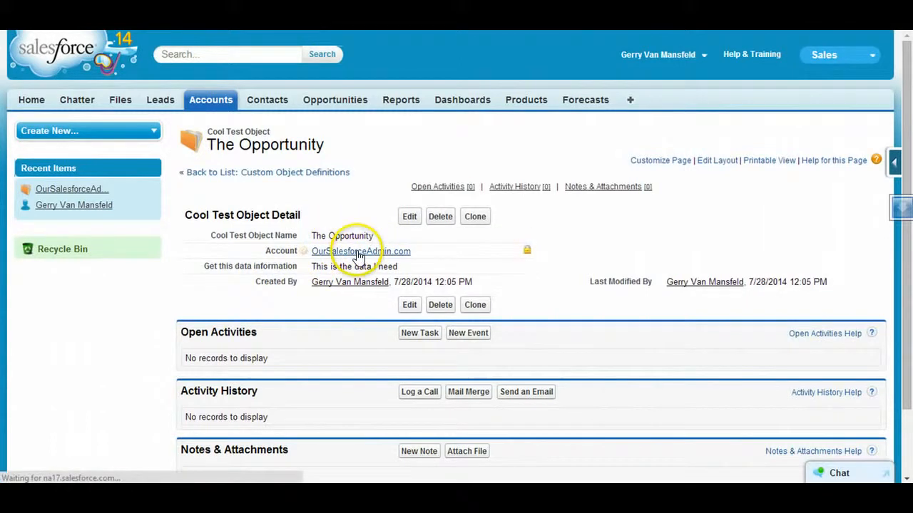
scroll(326, 285, down, 10)
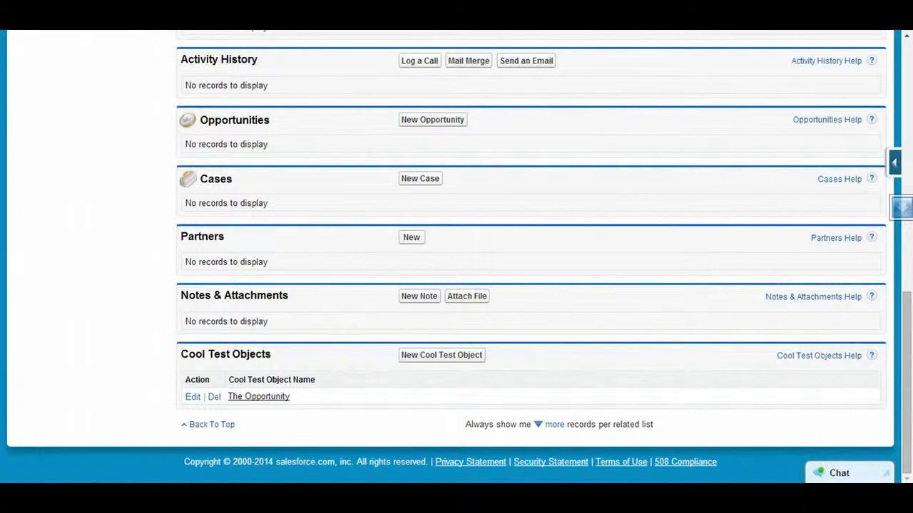
scroll(374, 353, up, 10)
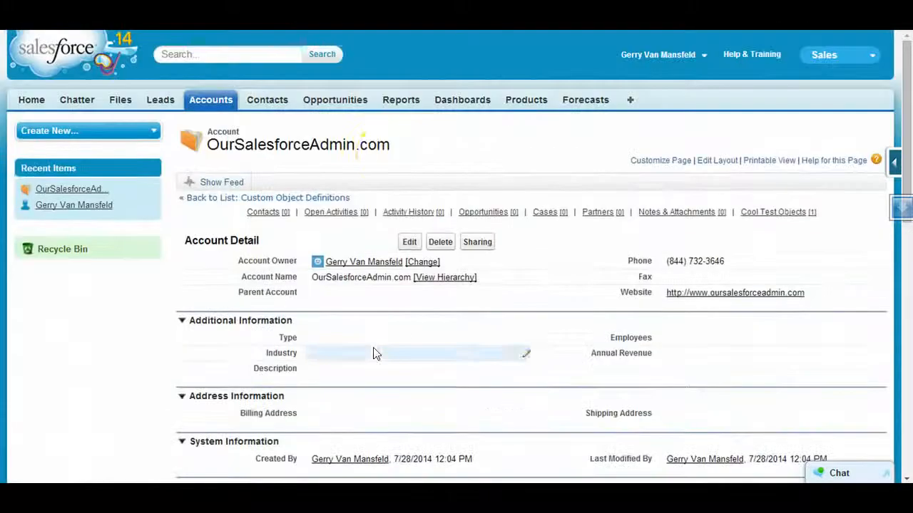
Step: Open the Reports & Dashboards page and decline the introductory tour of its improved layout
click(402, 103)
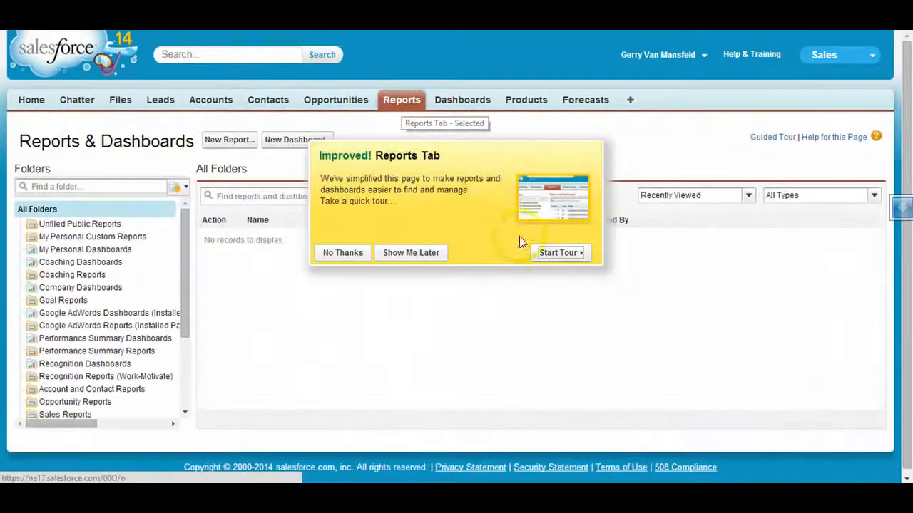
click(332, 256)
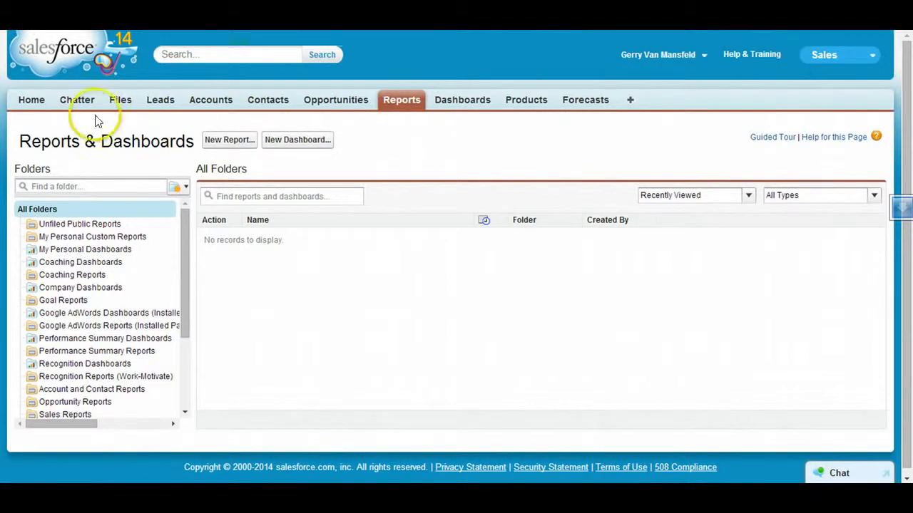
Step: Return to the home page, then open the list of all available tabs and check it for the custom object
click(32, 102)
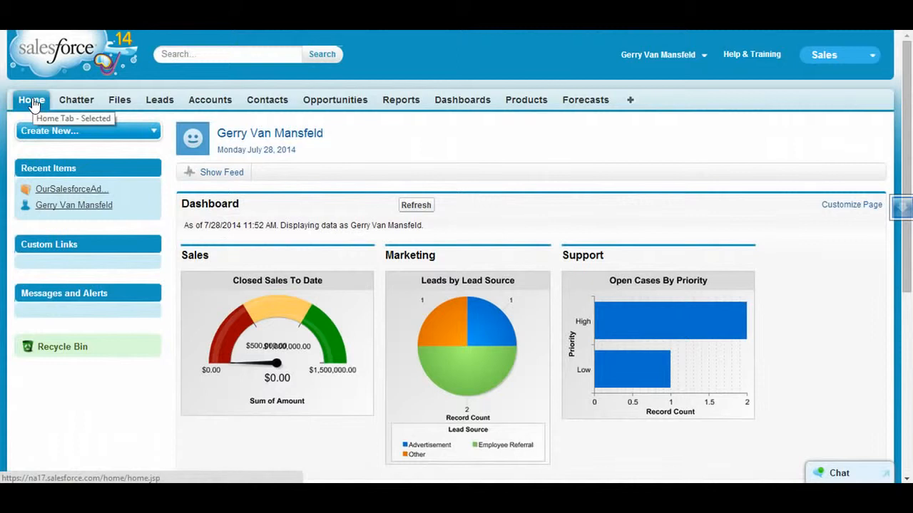
click(631, 102)
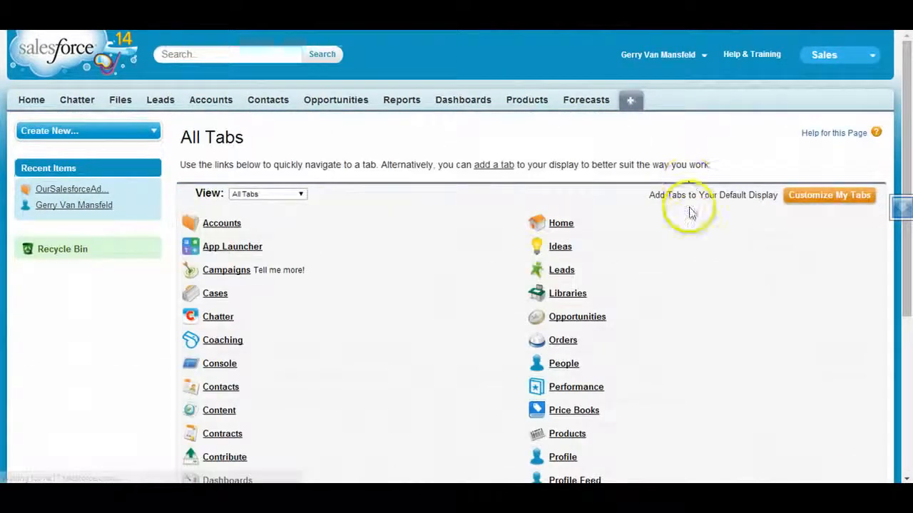
scroll(658, 289, down, 4)
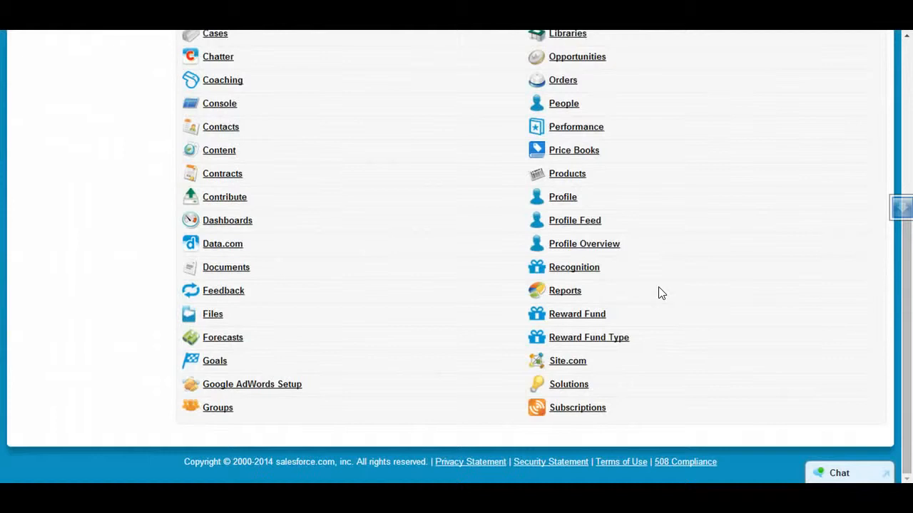
scroll(661, 292, up, 1)
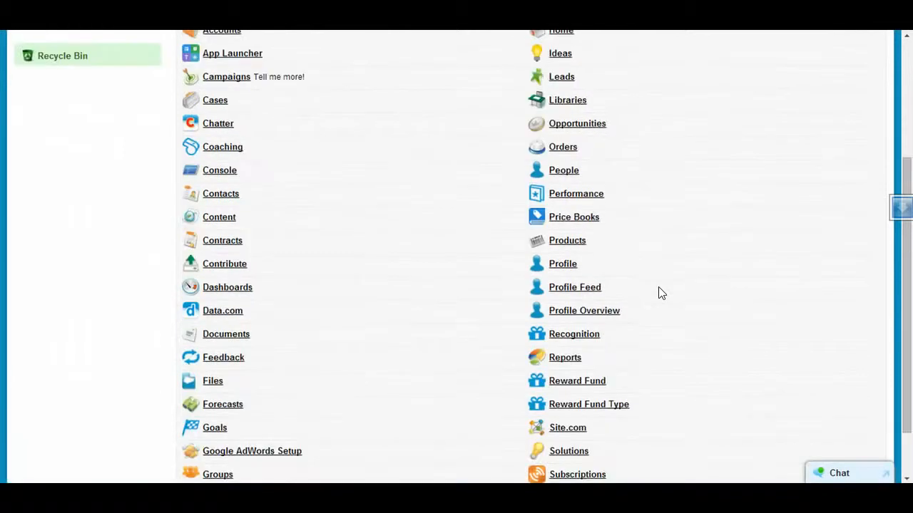
scroll(661, 293, up, 3)
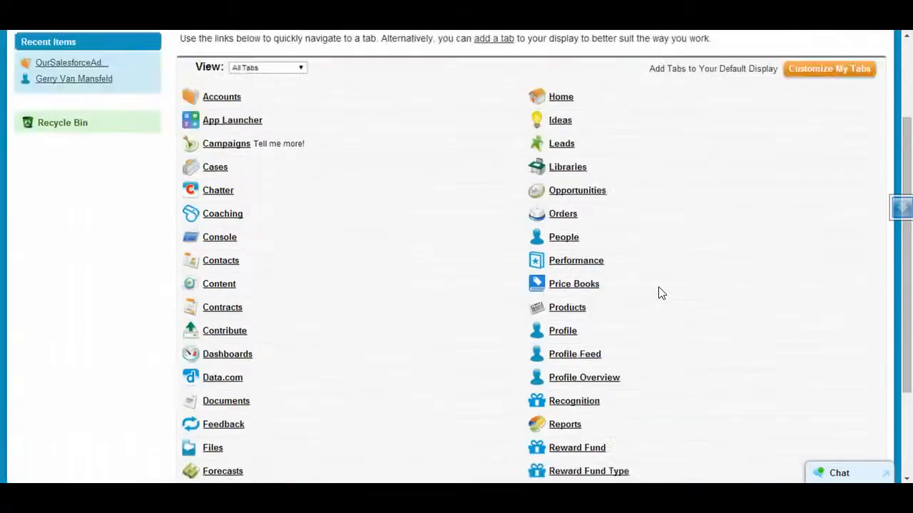